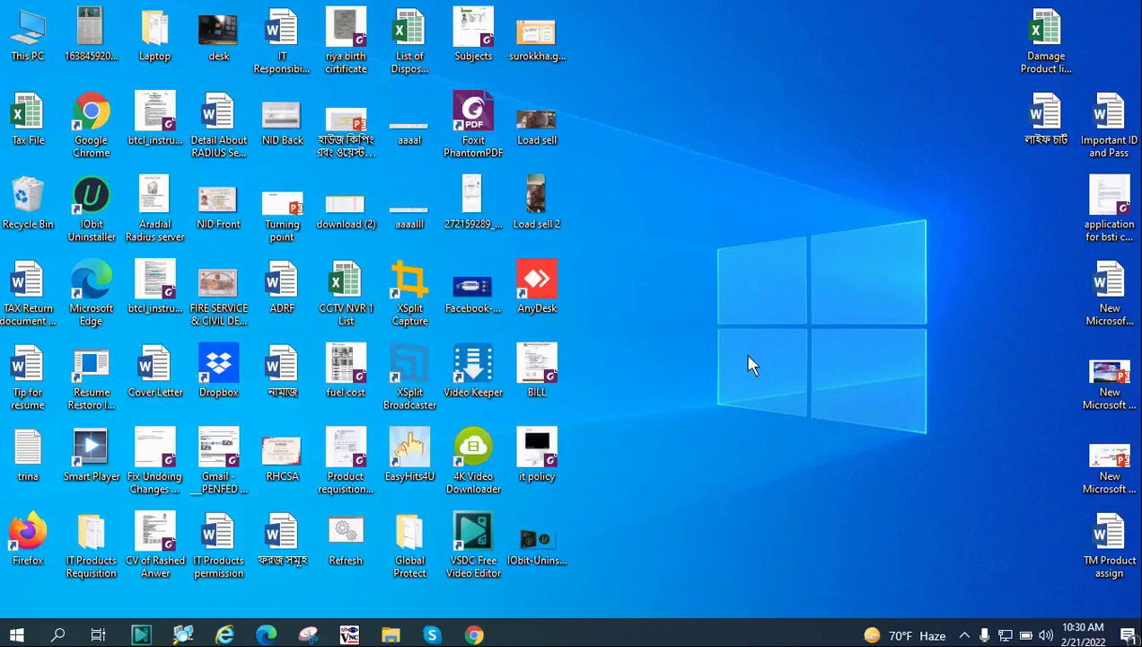
{"action": "right_click", "coordinate": [677, 80]}
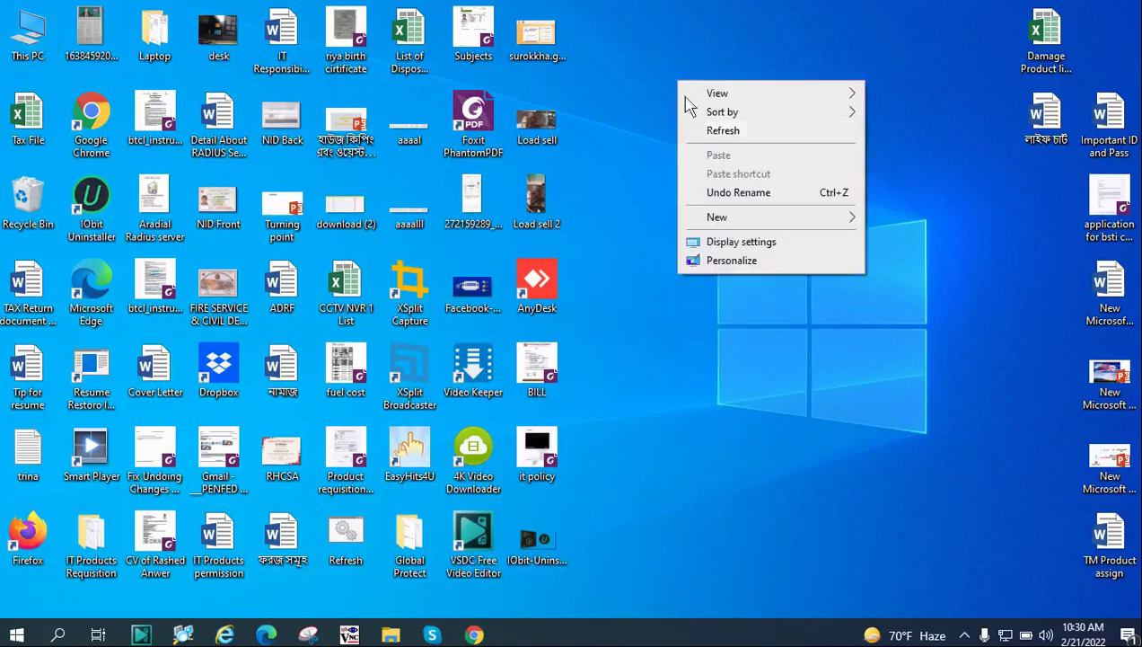
{"action": "left_click", "coordinate": [704, 140]}
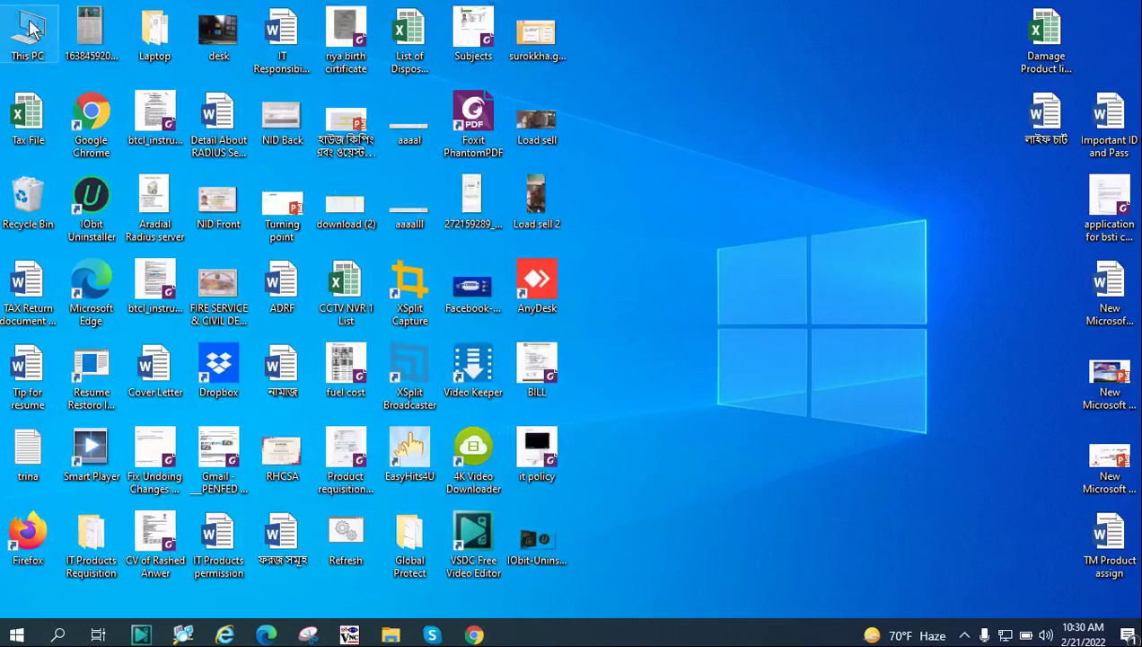
{"action": "right_click", "coordinate": [36, 36]}
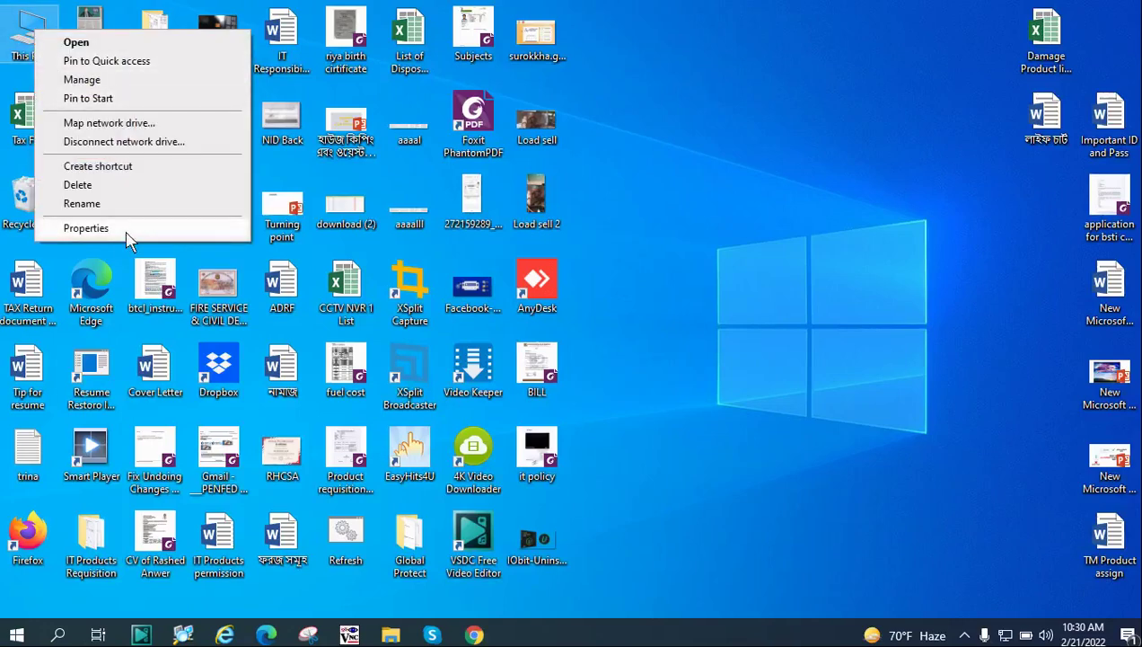
{"action": "left_click", "coordinate": [845, 276]}
{"action": "right_click", "coordinate": [774, 178]}
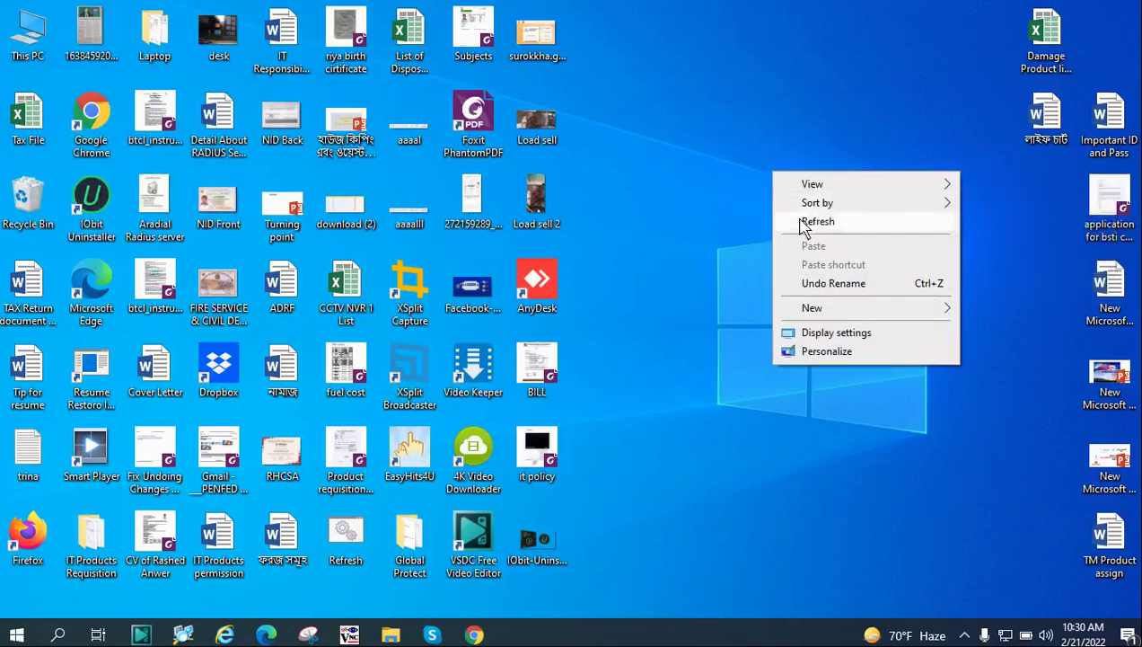
{"action": "left_click", "coordinate": [804, 224]}
{"action": "right_click", "coordinate": [764, 172]}
{"action": "left_click", "coordinate": [798, 221]}
{"action": "right_click", "coordinate": [742, 153]}
{"action": "left_click", "coordinate": [765, 204]}
{"action": "right_click", "coordinate": [756, 203]}
{"action": "left_click", "coordinate": [776, 255]}
- Open Computer Management for This PC and show the Device Manager
{"action": "right_click", "coordinate": [28, 41]}
{"action": "left_click", "coordinate": [76, 93]}
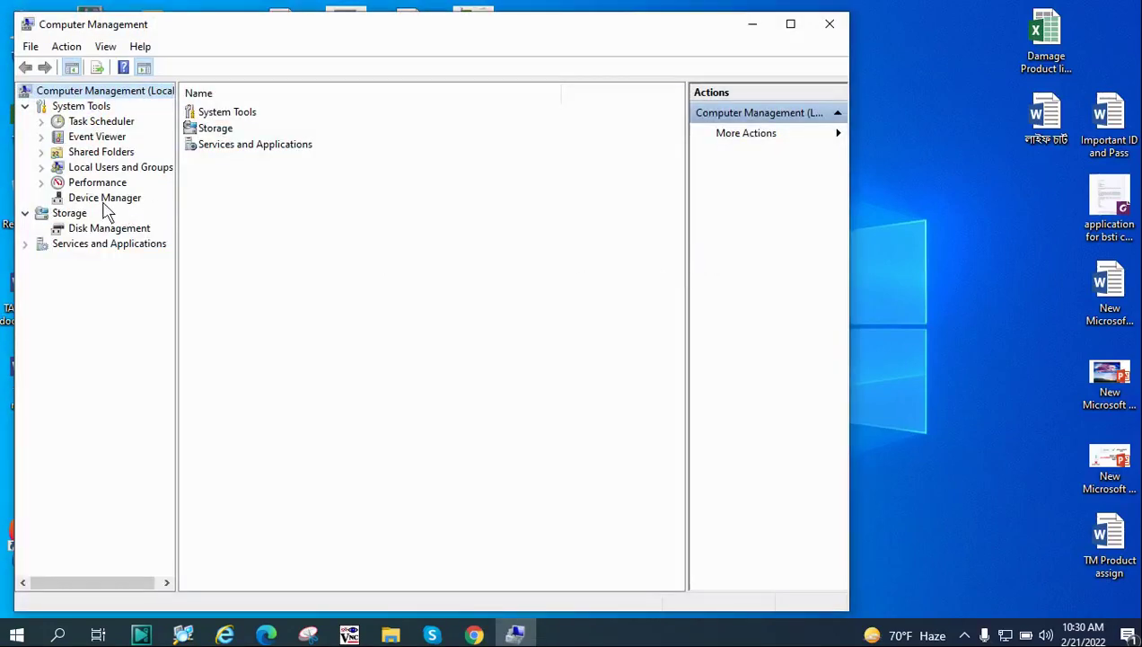
{"action": "left_click", "coordinate": [118, 199]}
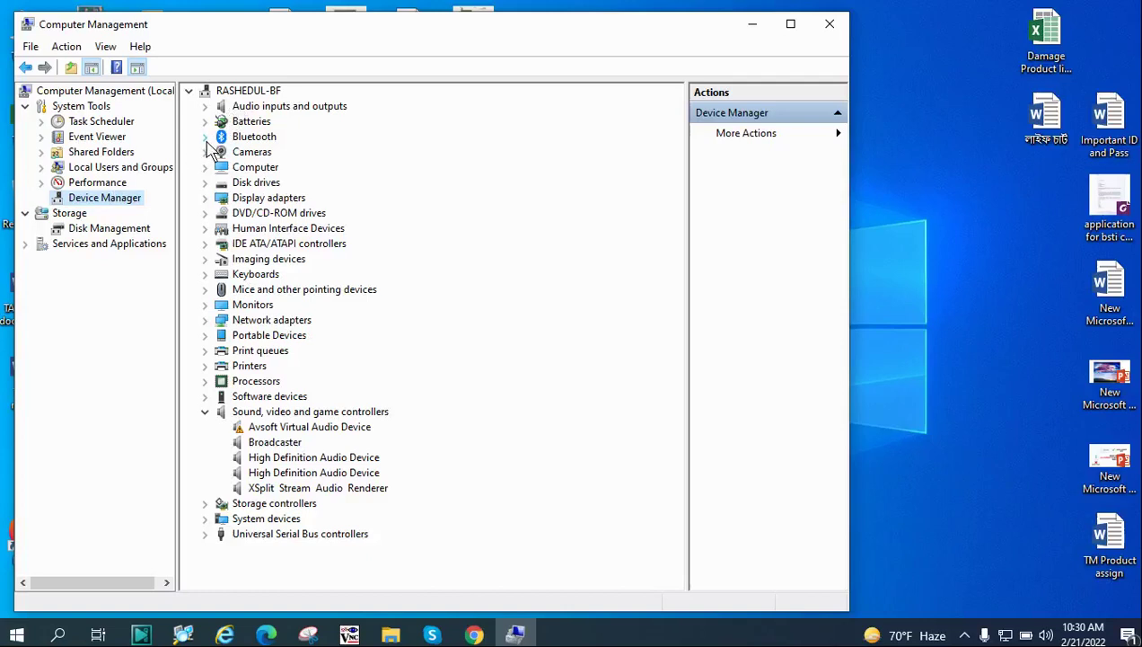
- Inspect the devices under Display adapters and Disk drives, collapsing each category after viewing it
{"action": "left_click", "coordinate": [205, 197]}
{"action": "left_click", "coordinate": [312, 219]}
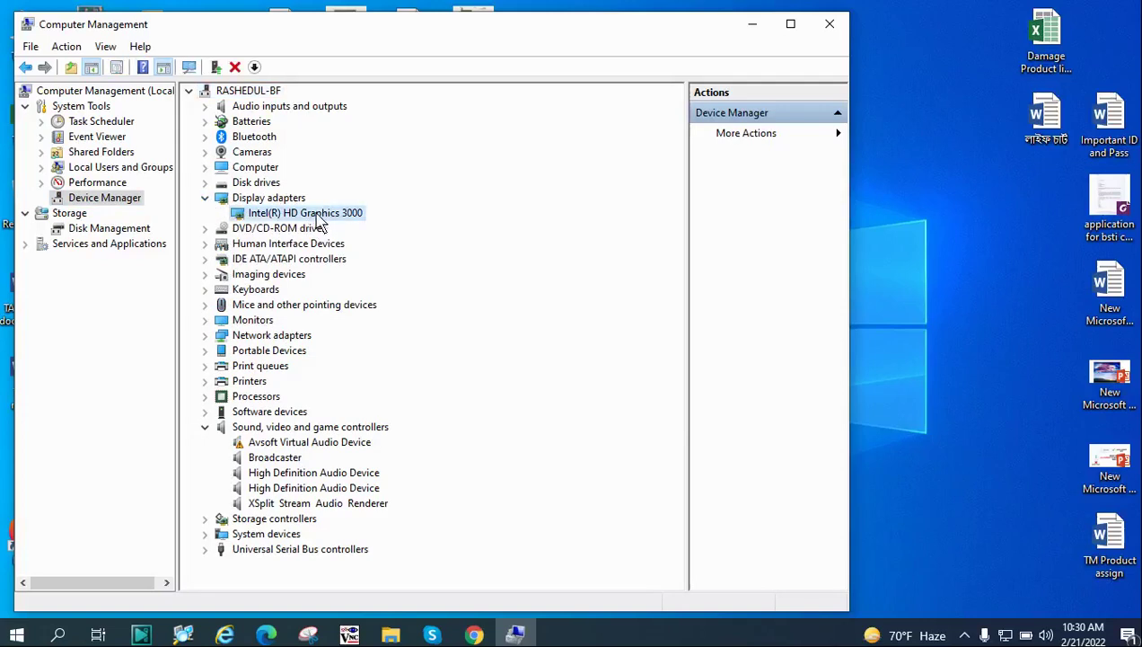
{"action": "left_click", "coordinate": [205, 197]}
{"action": "left_click", "coordinate": [205, 183]}
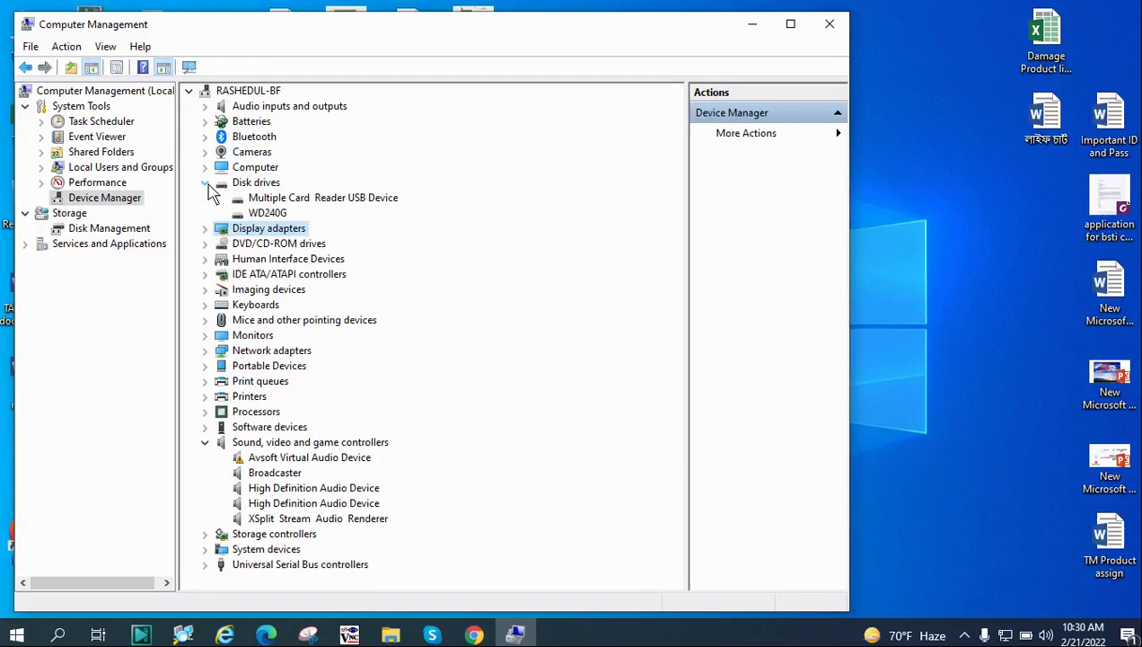
{"action": "left_click", "coordinate": [263, 200]}
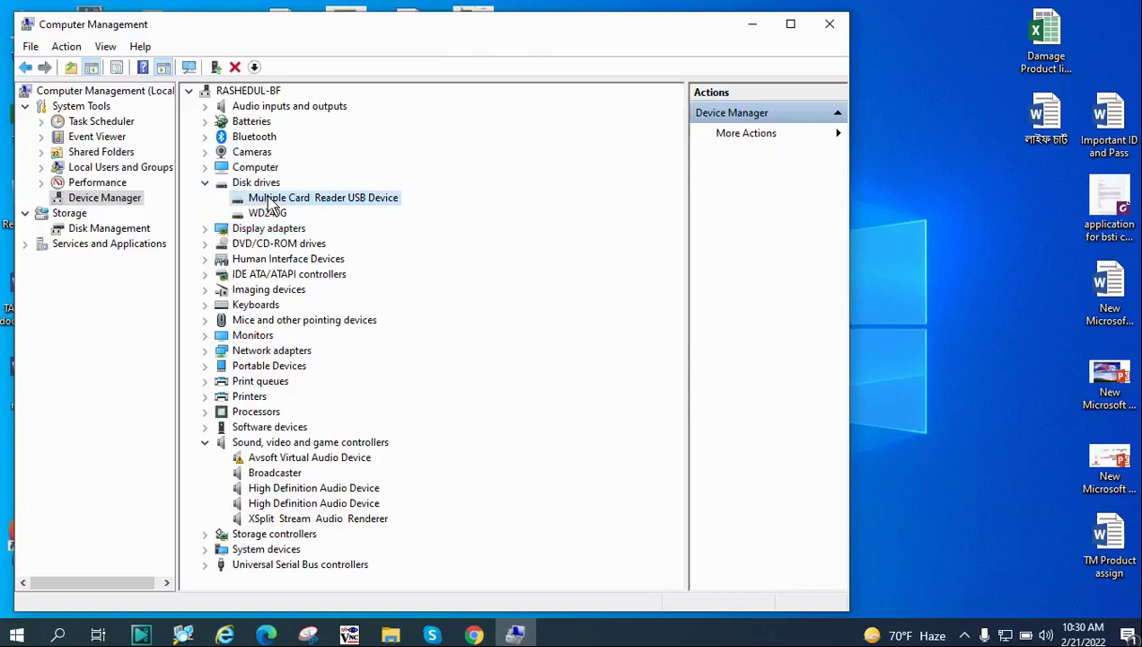
{"action": "left_click", "coordinate": [206, 182]}
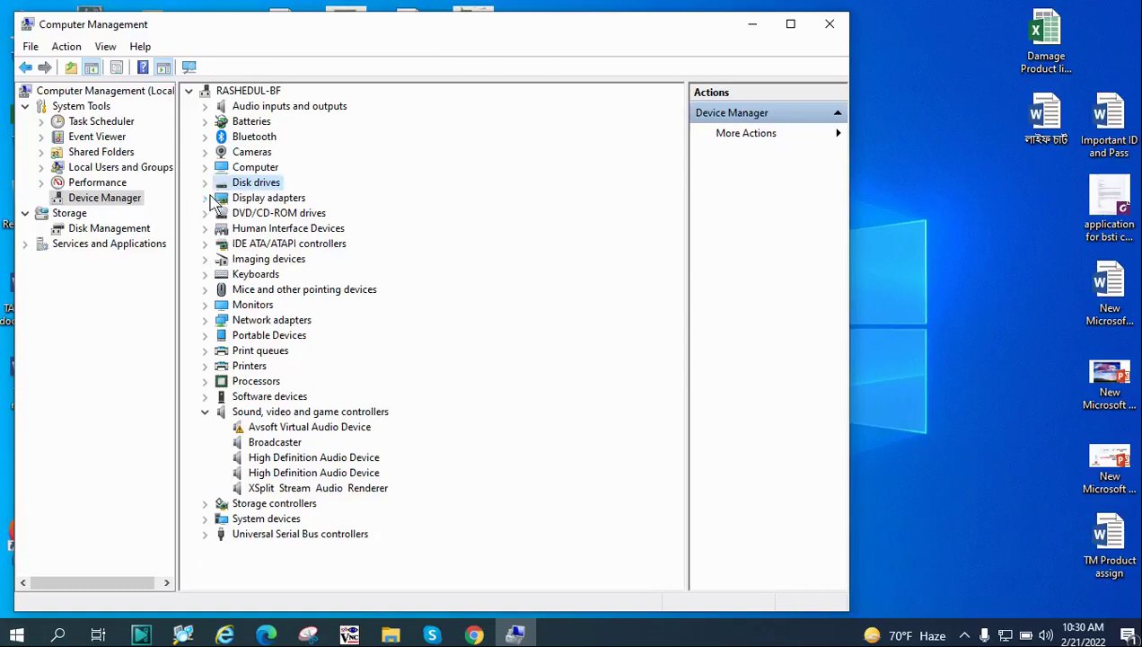
- Search automatically for an updated driver for the Intel(R) HD Graphics 3000 display adapter and close the update wizard
{"action": "left_click", "coordinate": [205, 198]}
{"action": "left_click", "coordinate": [248, 212]}
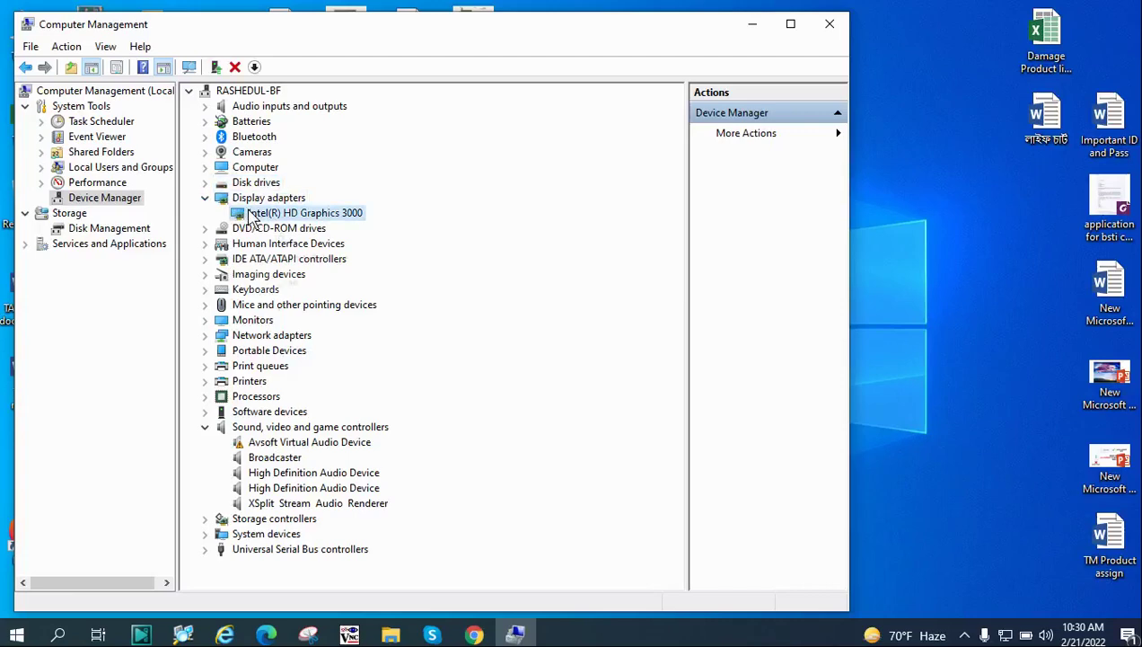
{"action": "right_click", "coordinate": [248, 212]}
{"action": "left_click", "coordinate": [660, 310]}
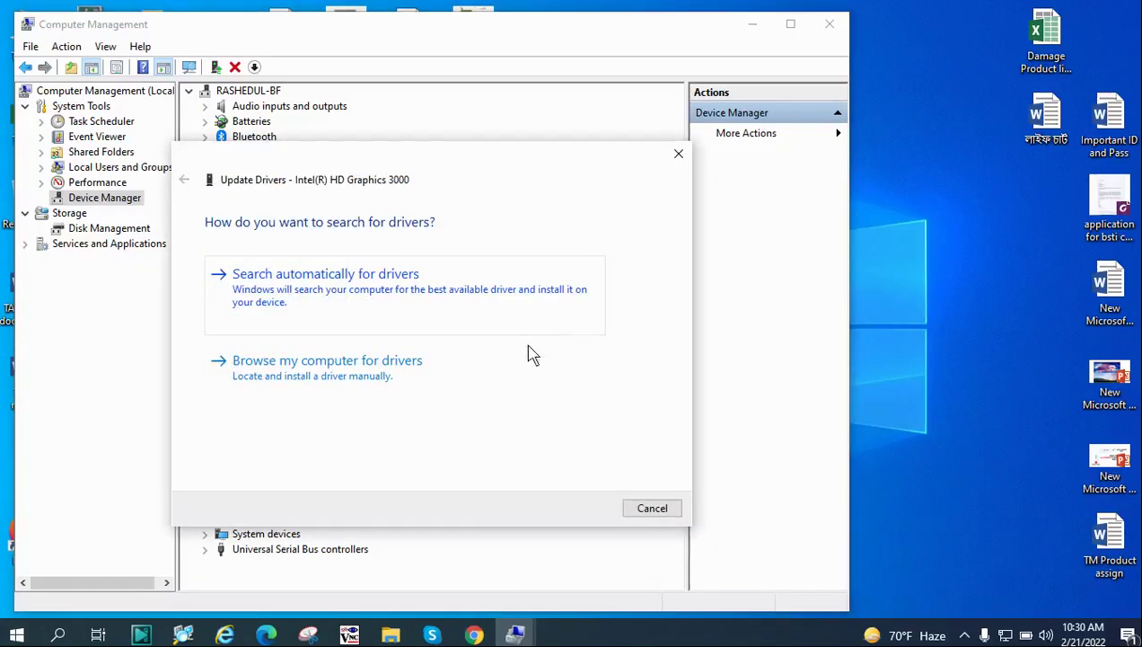
{"action": "left_click", "coordinate": [350, 326]}
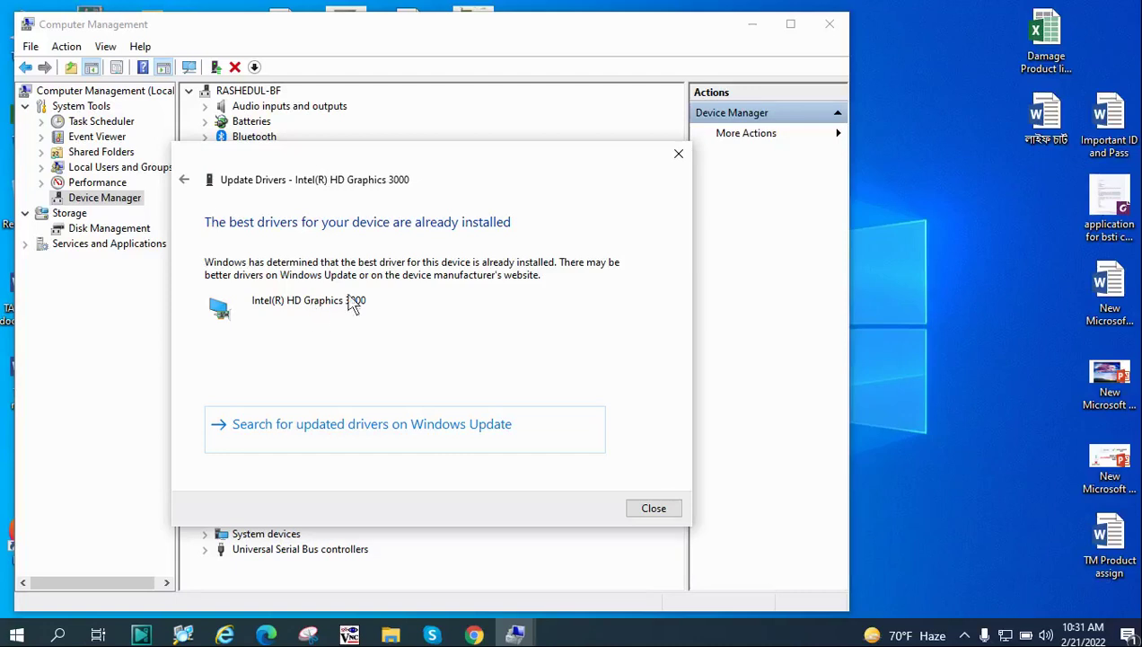
{"action": "left_click", "coordinate": [676, 512]}
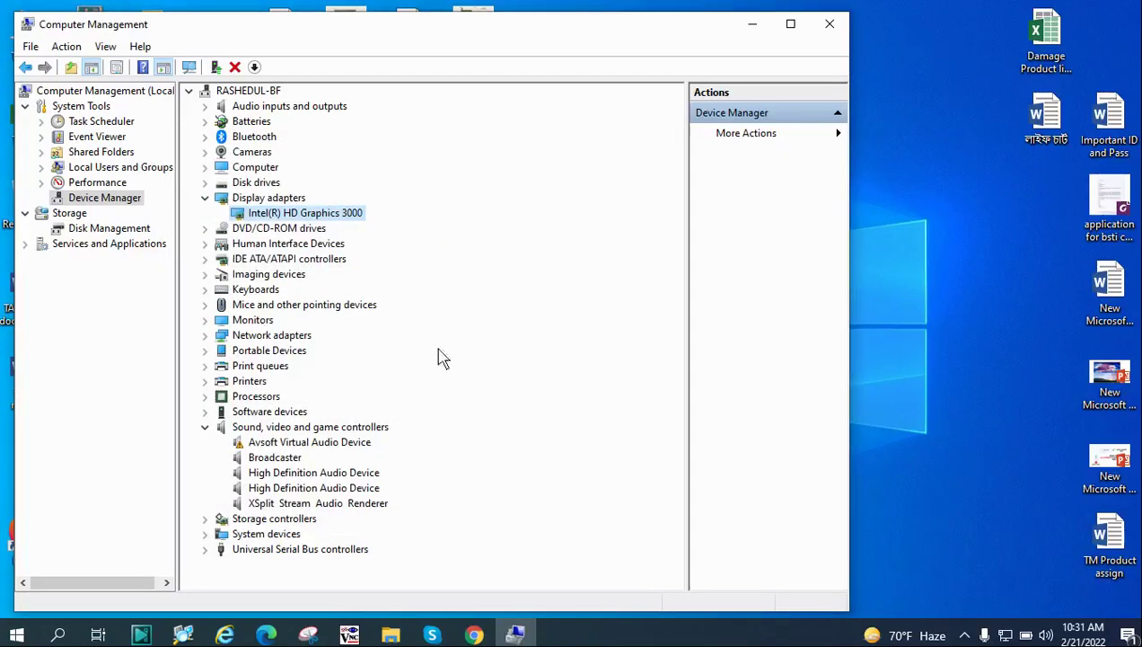
- Repeat the automatic driver search for the Intel(R) HD Graphics 3000 adapter and dismiss the wizard
{"action": "right_click", "coordinate": [268, 219]}
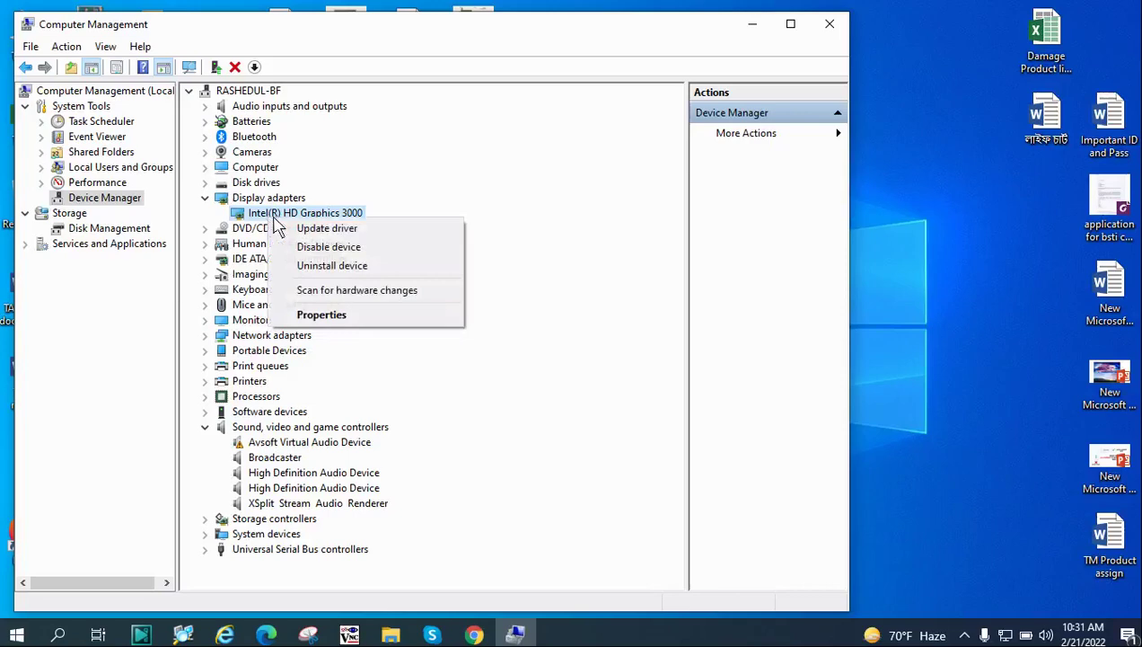
{"action": "left_click", "coordinate": [301, 230]}
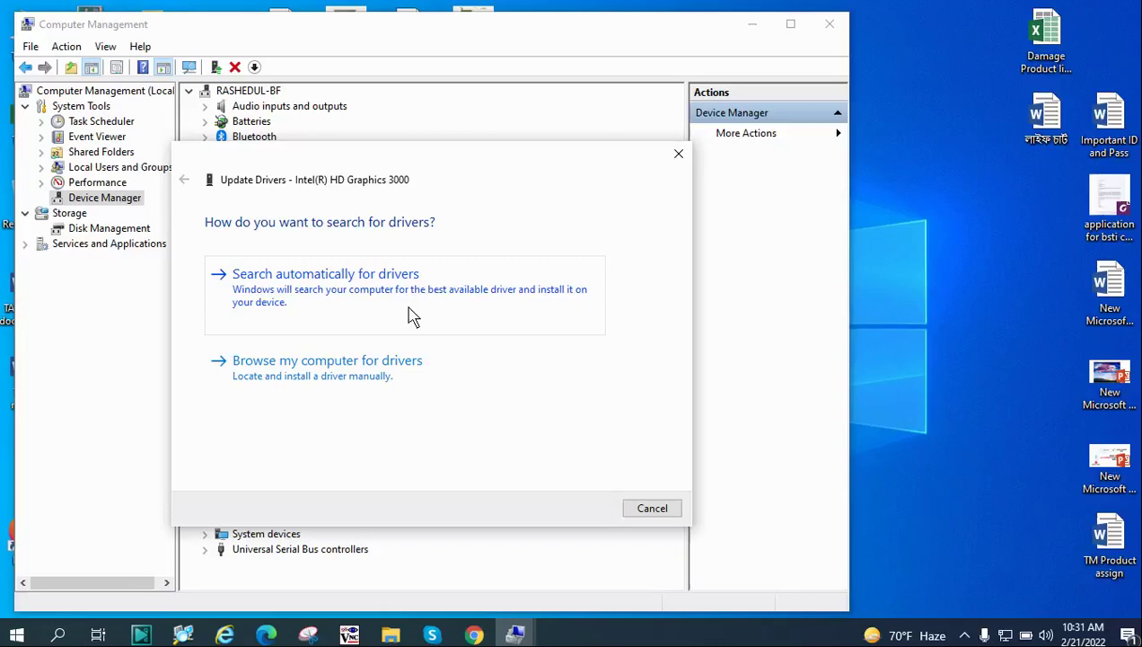
{"action": "left_click", "coordinate": [411, 316]}
{"action": "left_click", "coordinate": [655, 509]}
- Review the details, events and driver date in the Intel(R) HD Graphics 3000 properties, leaving the settings as they are
{"action": "right_click", "coordinate": [337, 220]}
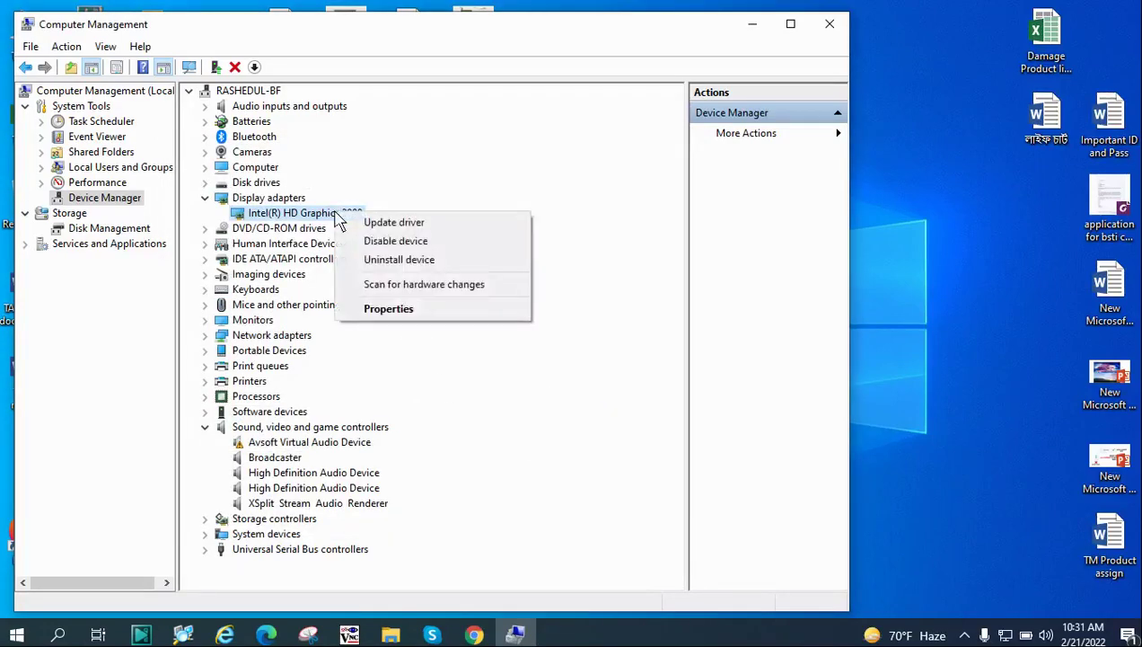
{"action": "left_click", "coordinate": [413, 310]}
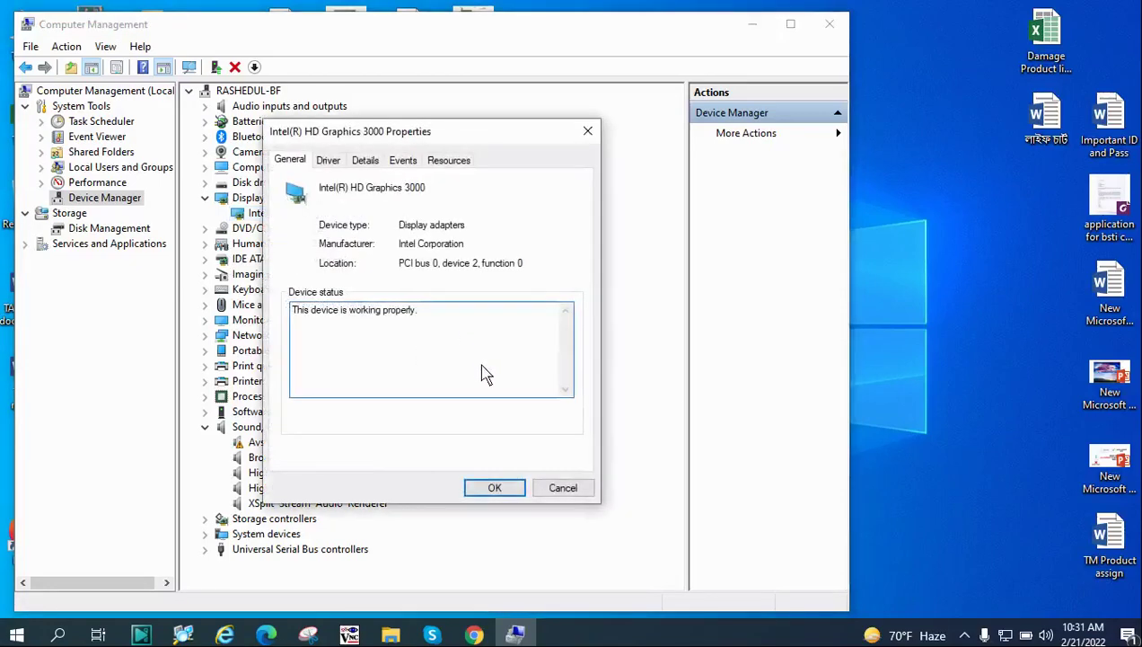
{"action": "left_click", "coordinate": [364, 161]}
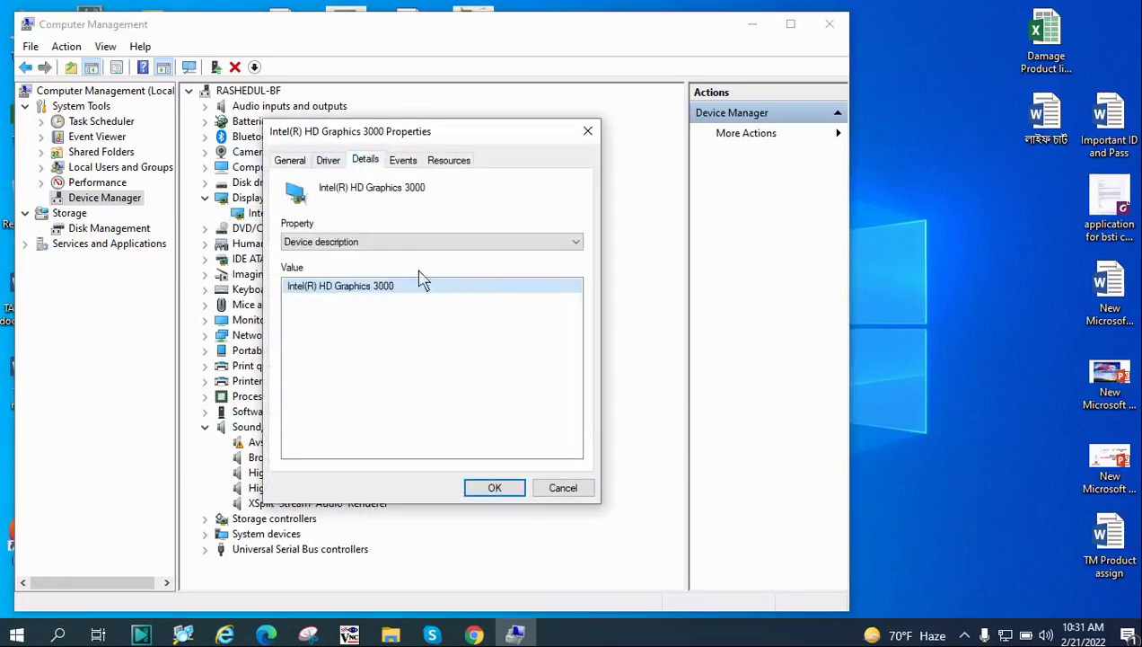
{"action": "left_click", "coordinate": [406, 162]}
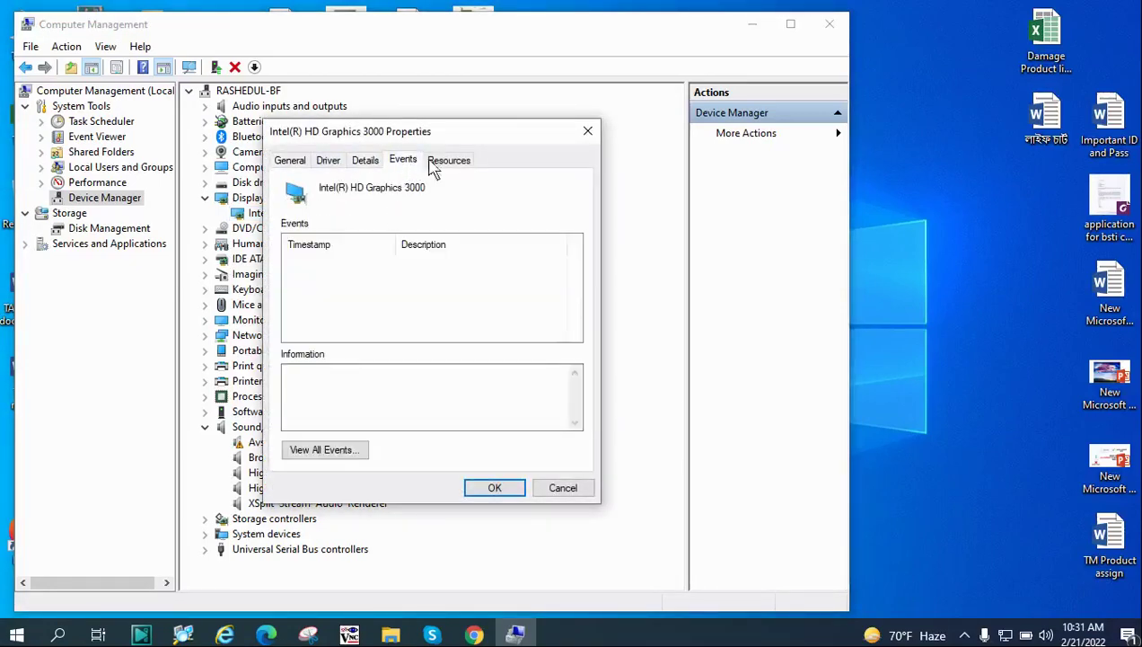
{"action": "left_click", "coordinate": [328, 163]}
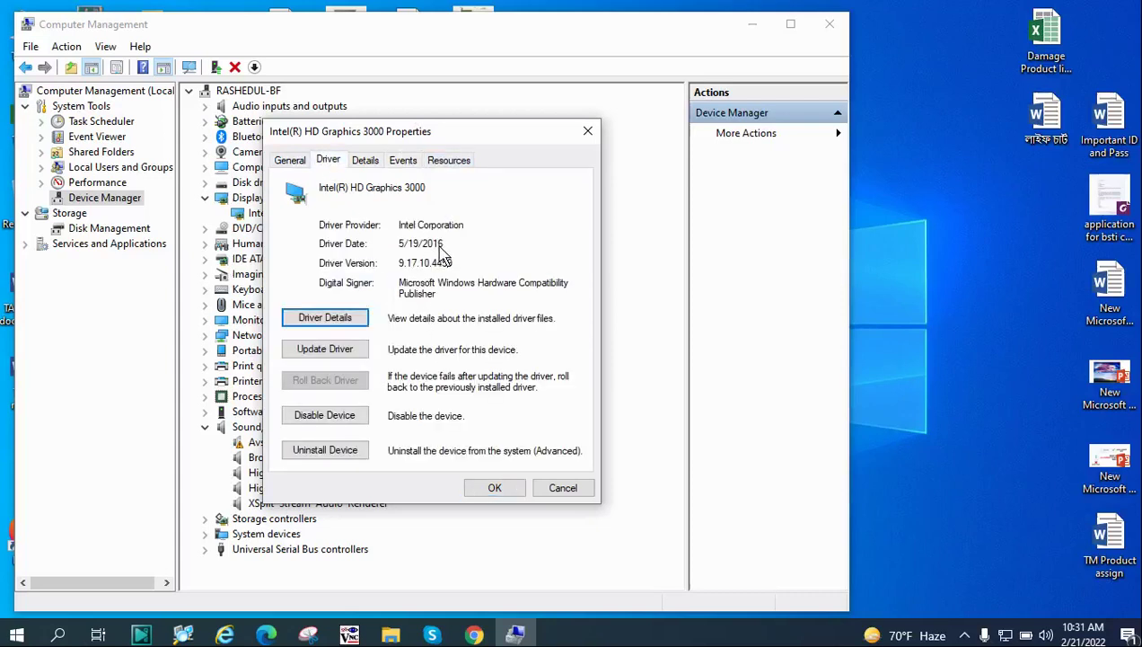
{"action": "left_click_drag", "start_coordinate": [445, 244], "coordinate": [394, 248]}
{"action": "left_click", "coordinate": [563, 492]}
- Run the Update driver wizard with automatic search once more for the Intel(R) HD Graphics 3000 and close it
{"action": "right_click", "coordinate": [326, 223]}
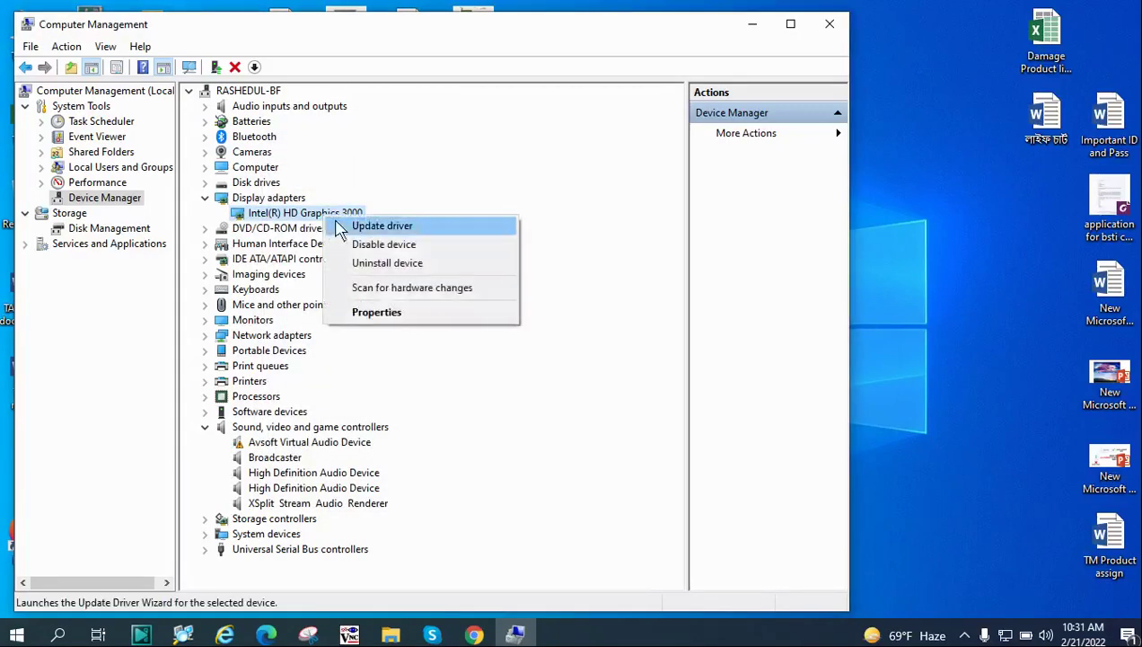
{"action": "left_click", "coordinate": [336, 225]}
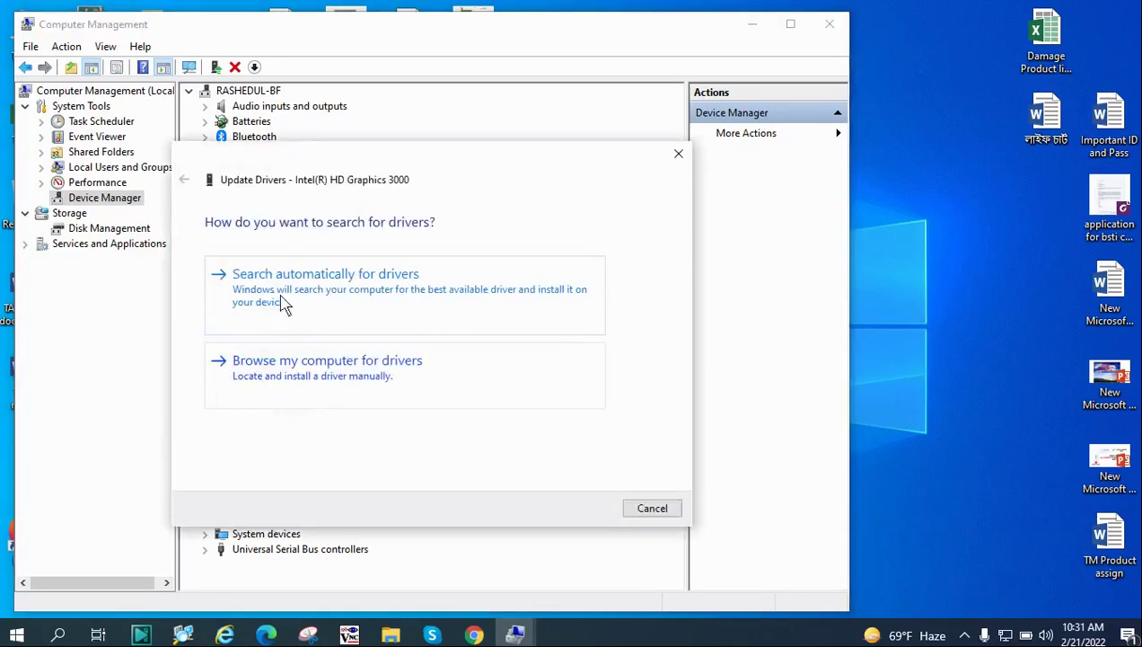
{"action": "left_click", "coordinate": [286, 303]}
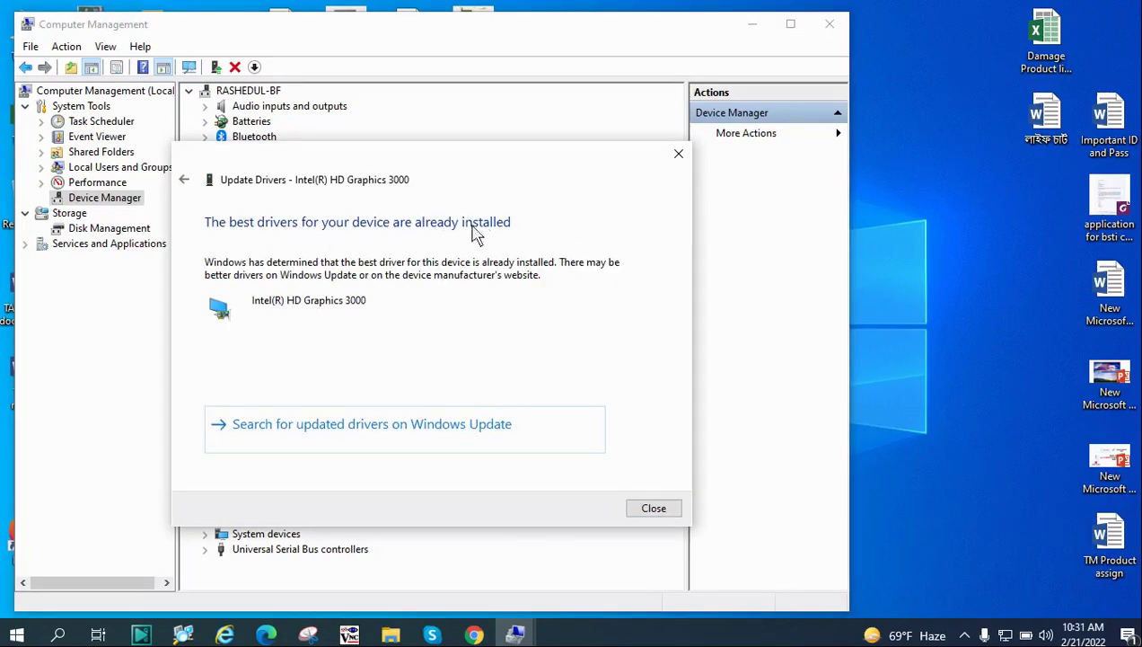
{"action": "left_click", "coordinate": [654, 508]}
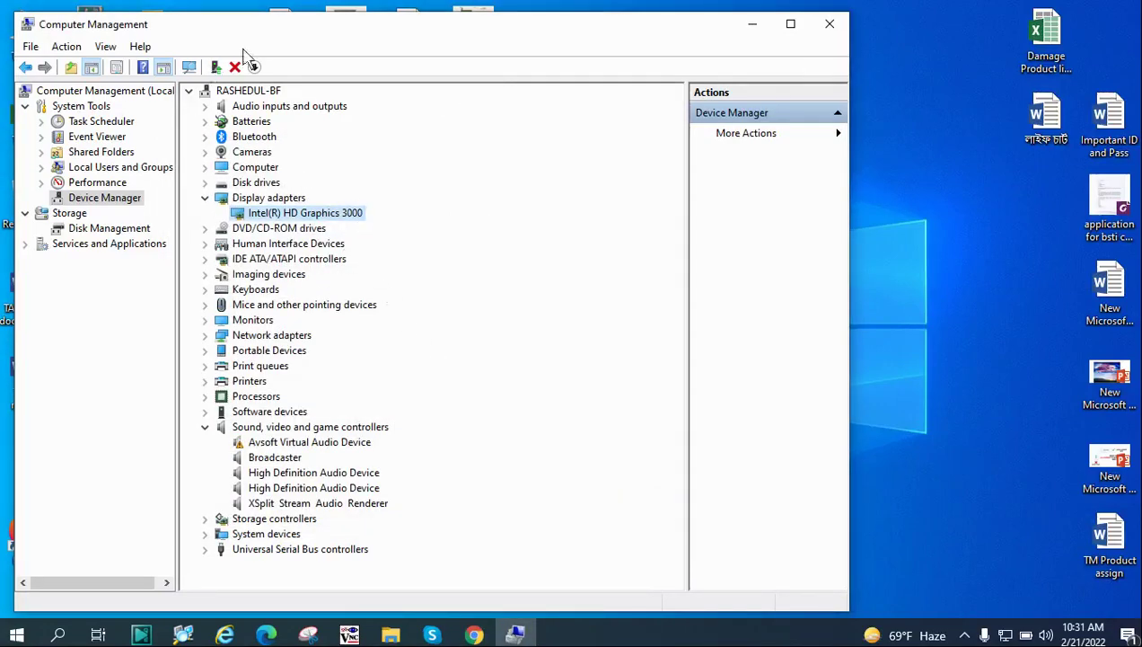
- Close the Computer Management window and refresh the desktop
{"action": "left_click_drag", "start_coordinate": [273, 27], "coordinate": [269, 78]}
{"action": "left_click", "coordinate": [826, 78]}
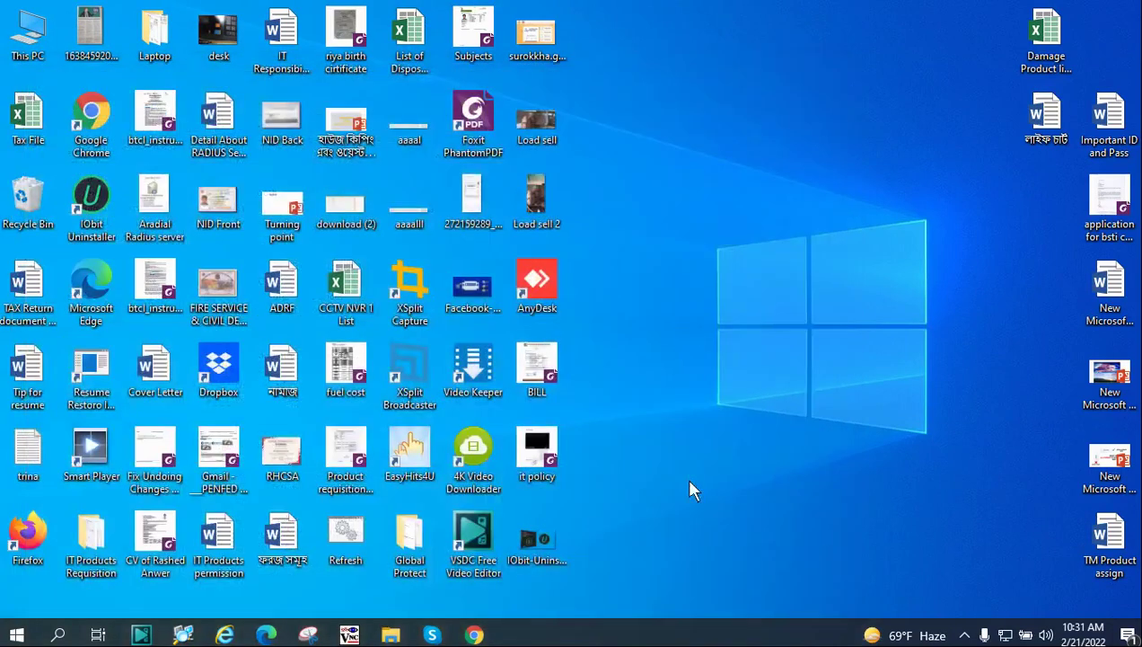
{"action": "right_click", "coordinate": [653, 256]}
{"action": "left_click", "coordinate": [696, 305]}
- Switch to the Chrome window with the iobit uninstaller search and search Google for "drive booster" in a new tab
{"action": "mouse_move", "coordinate": [473, 631]}
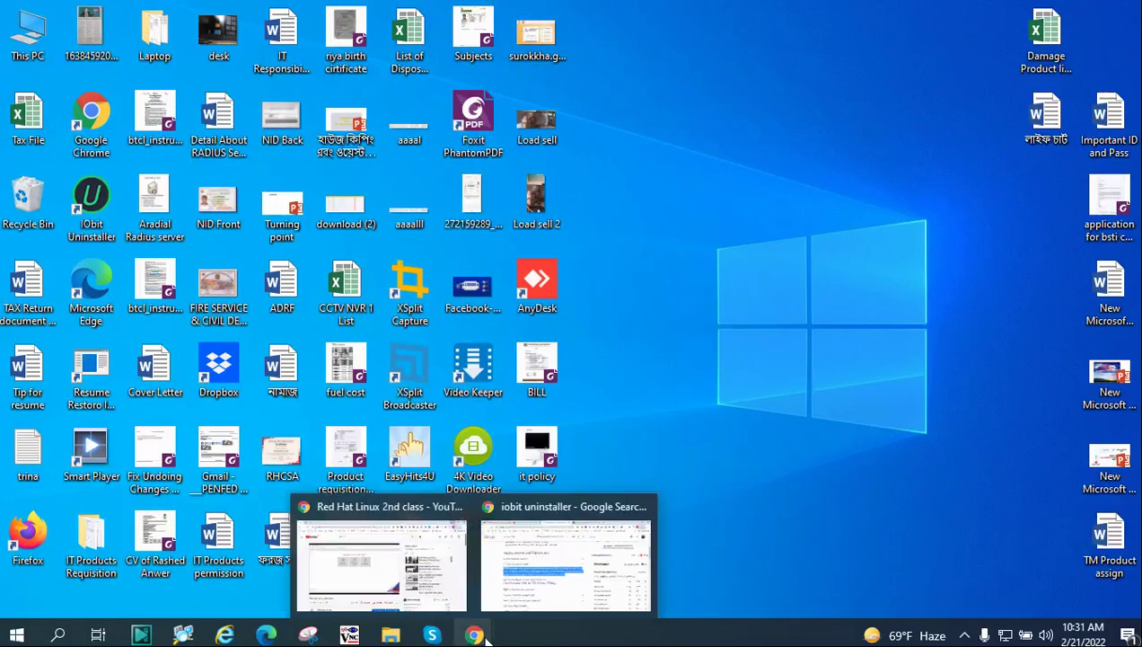
{"action": "left_click", "coordinate": [549, 600]}
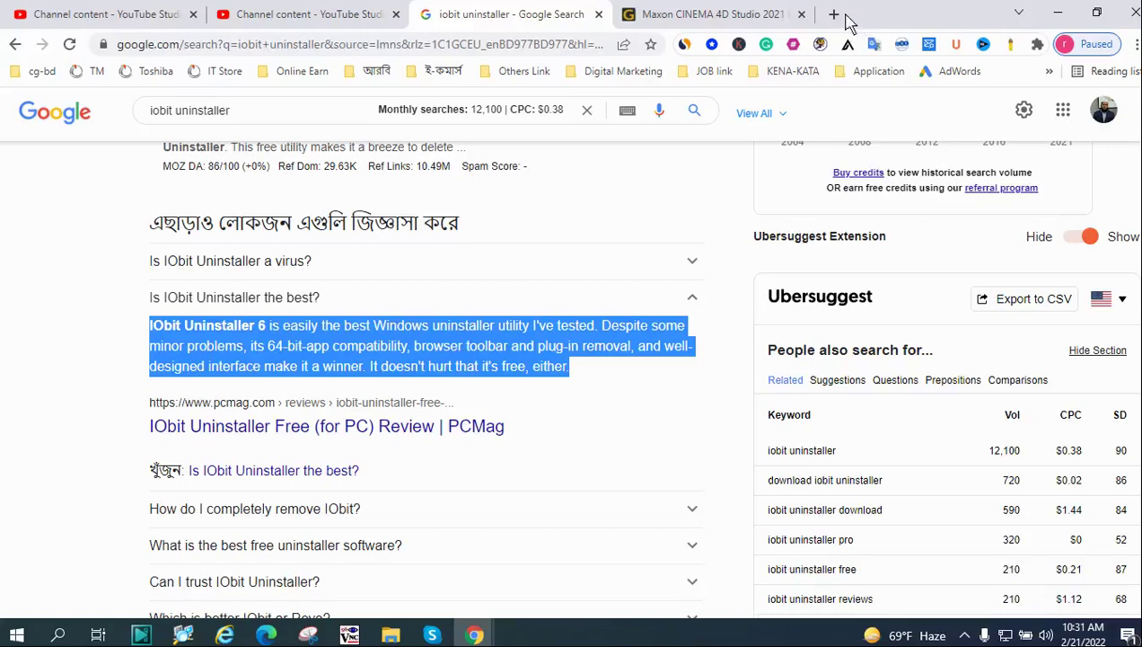
{"action": "left_click", "coordinate": [833, 14]}
{"action": "left_click", "coordinate": [293, 52]}
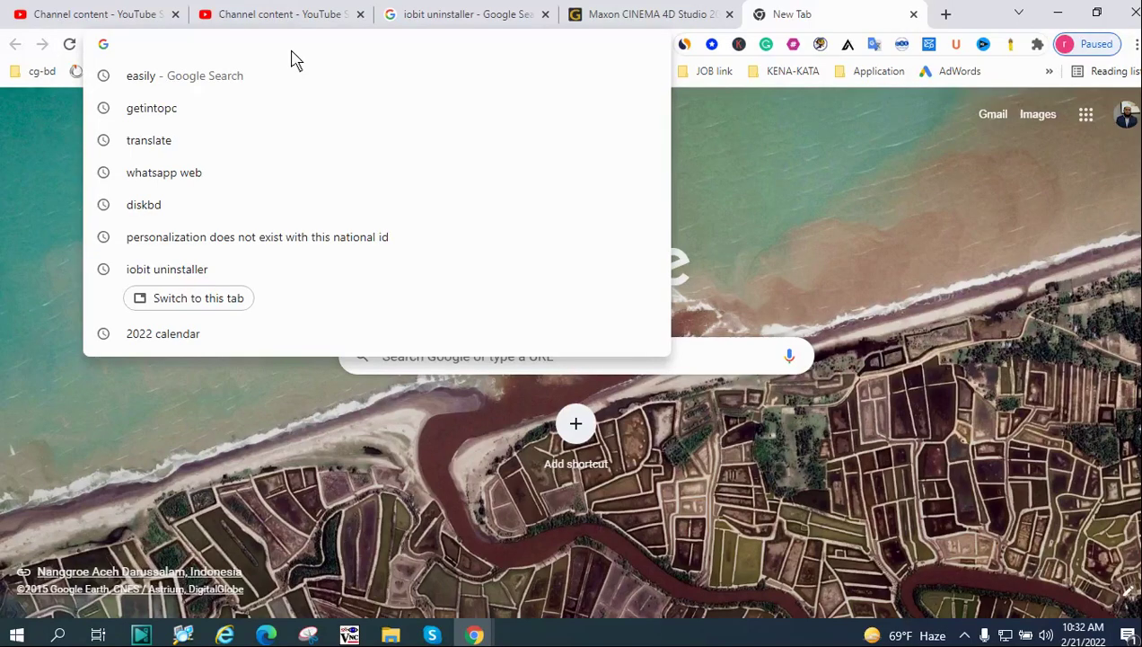
{"action": "type", "text": "dr"}
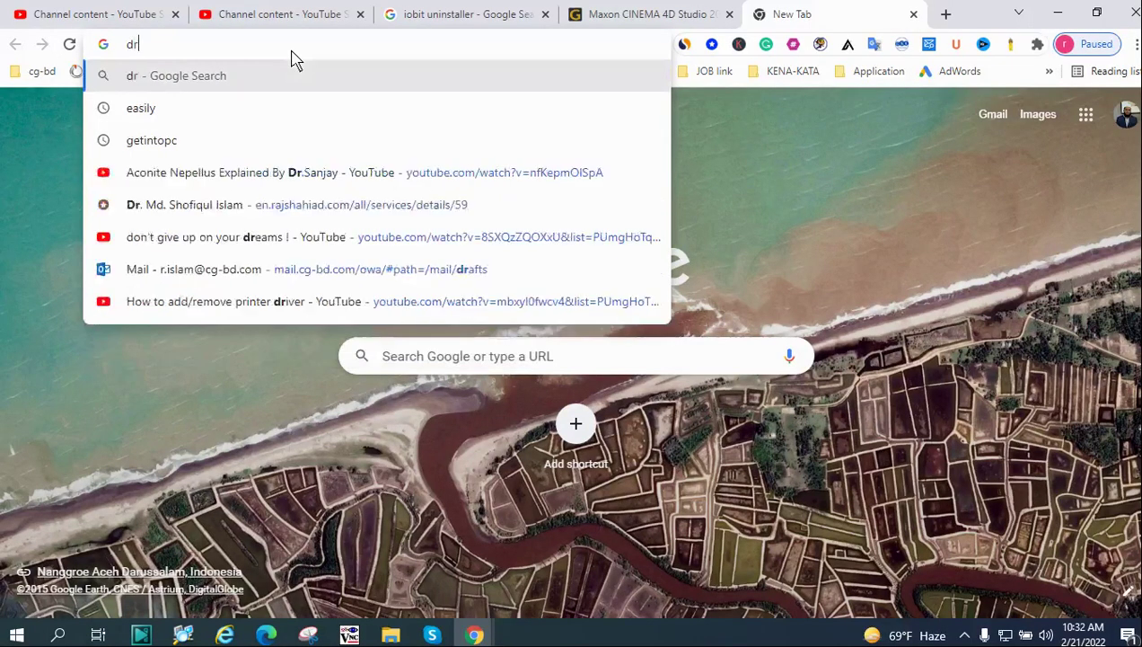
{"action": "type", "text": "ive booster"}
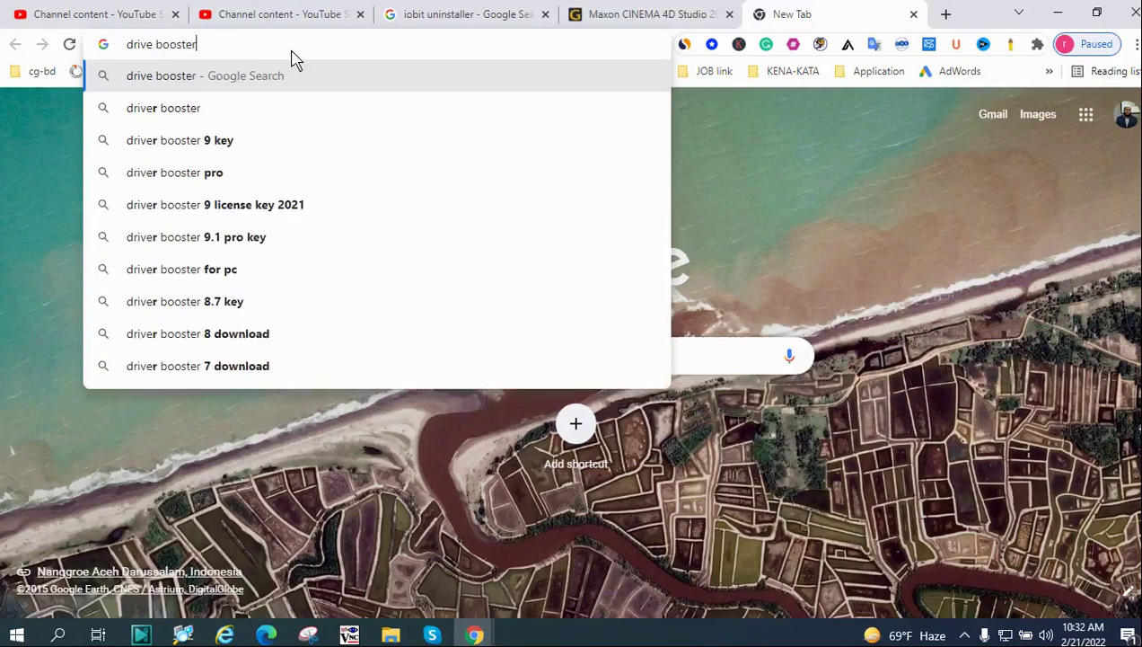
{"action": "key", "text": "Return"}
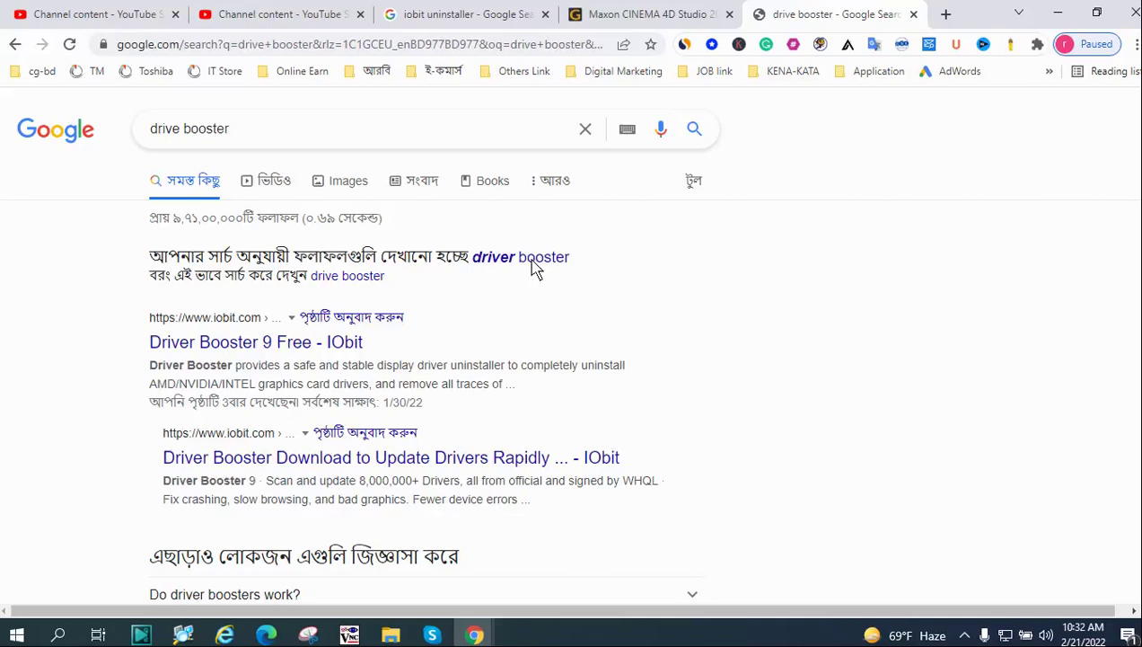
- Accept the corrected search "driver booster" and open the Driver Booster 9 Free page on iobit.com
{"action": "left_click", "coordinate": [534, 267]}
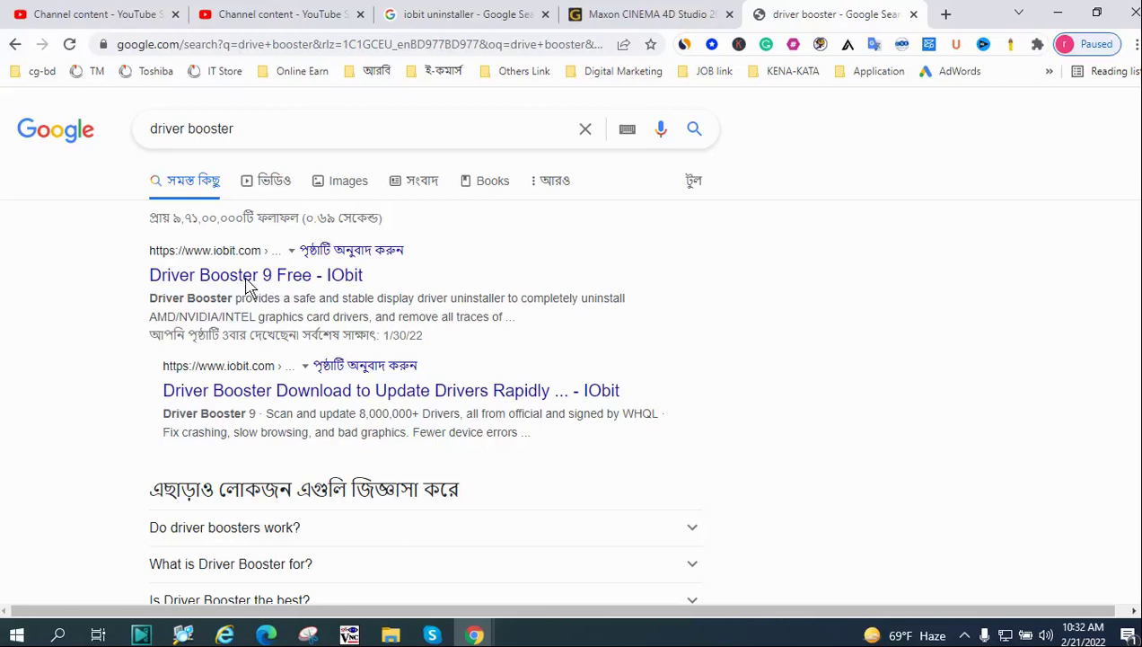
{"action": "left_click", "coordinate": [250, 284]}
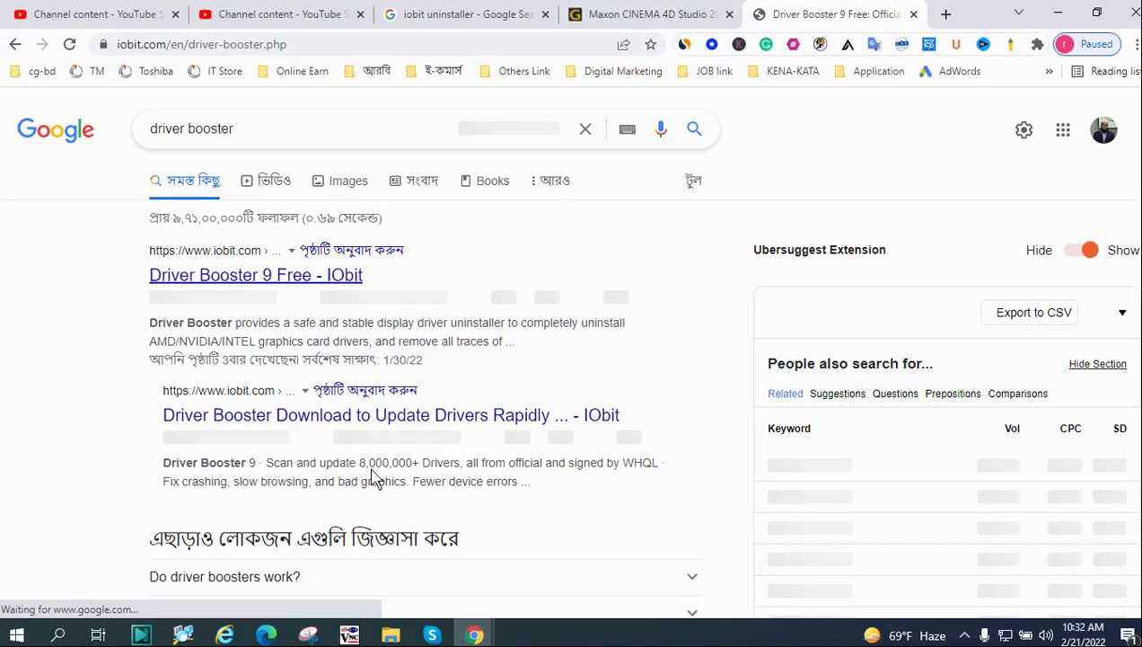
{"action": "scroll", "coordinate": [404, 440], "scroll_direction": "down", "scroll_amount": 1}
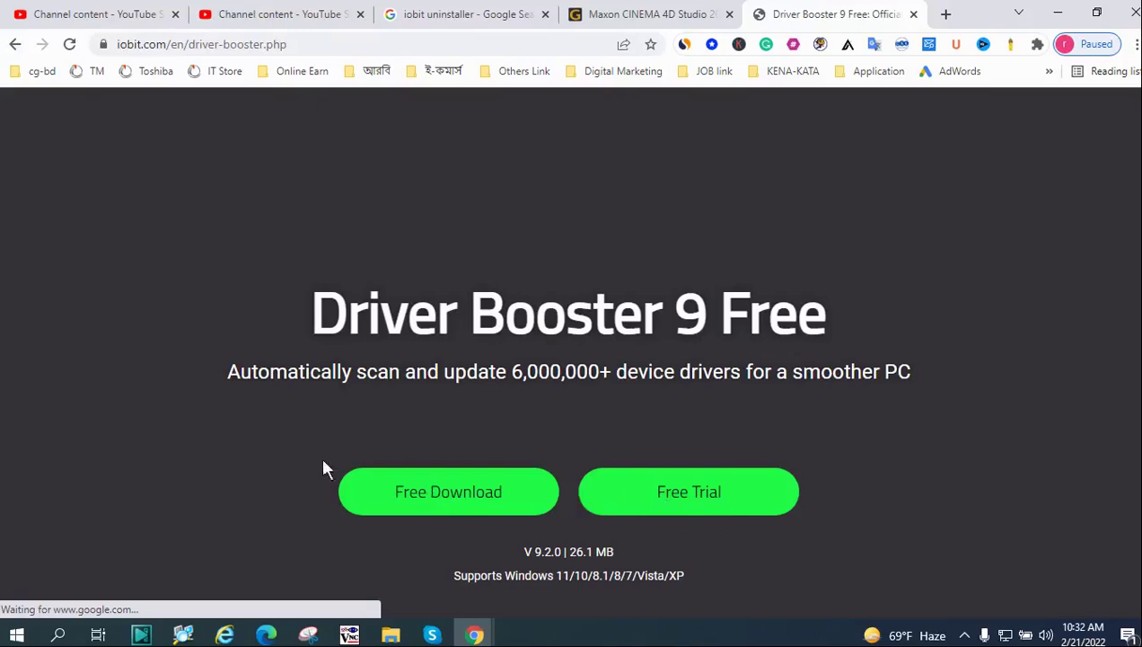
- Download the free Driver Booster 9 installer from the iobit.com product page
{"action": "left_click", "coordinate": [461, 500]}
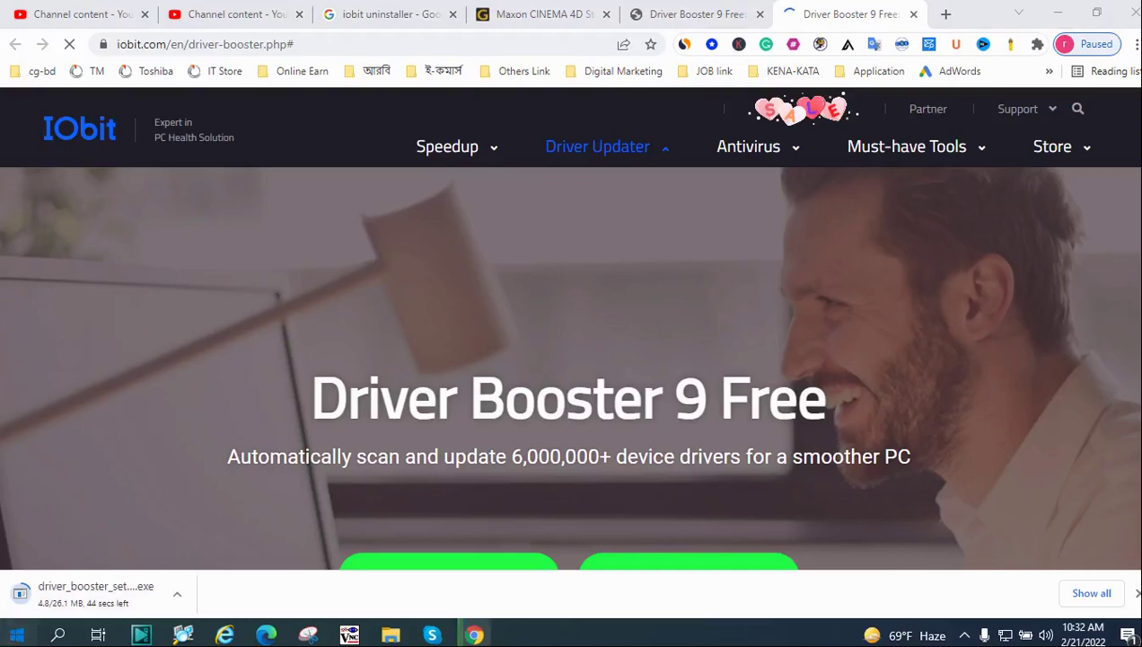
{"action": "left_click", "coordinate": [16, 635]}
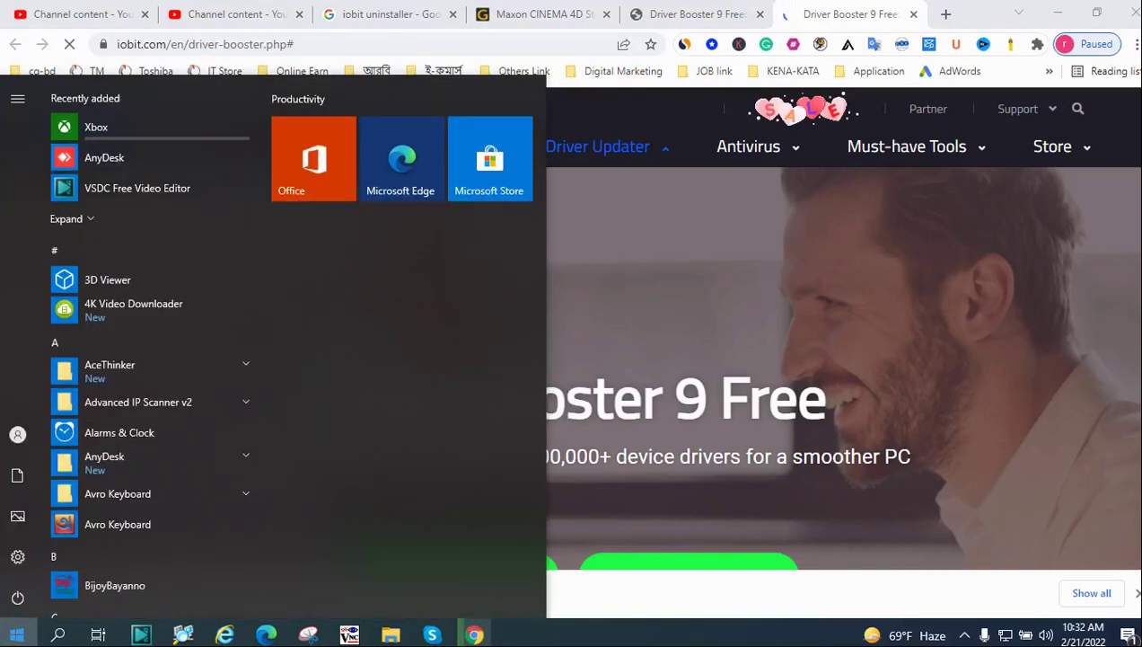
{"action": "type", "text": "dr"}
{"action": "key", "text": "Escape"}
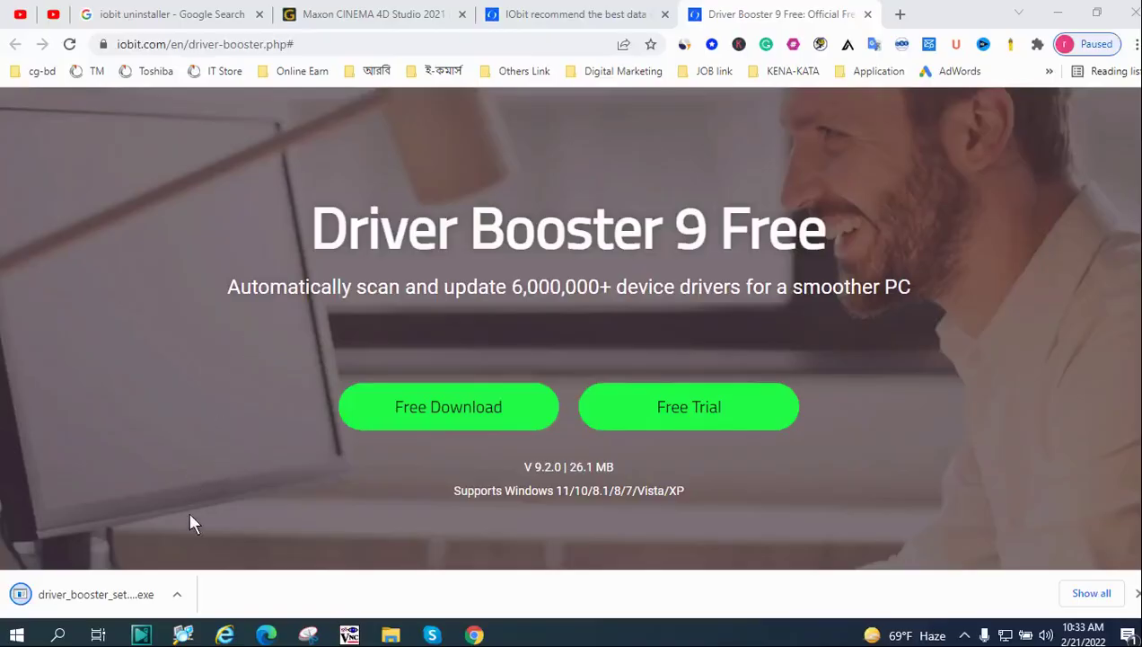
- Show the downloaded driver_booster_setup file in its folder and minimize both Chrome windows
{"action": "left_click", "coordinate": [178, 594]}
{"action": "left_click", "coordinate": [256, 544]}
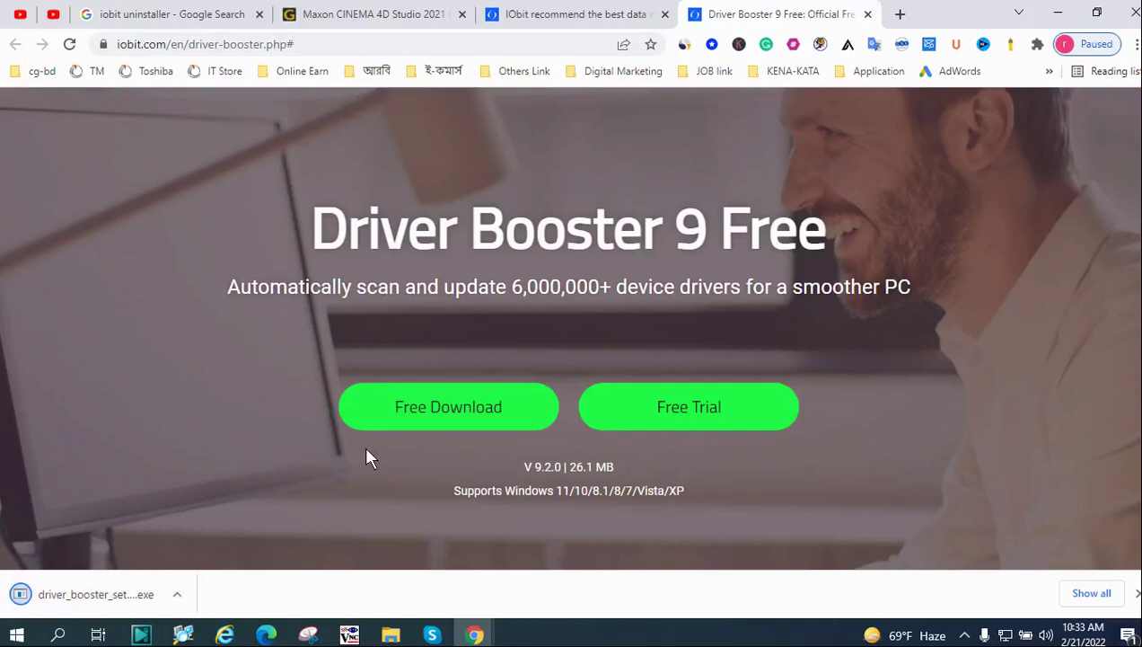
{"action": "left_click", "coordinate": [1057, 13]}
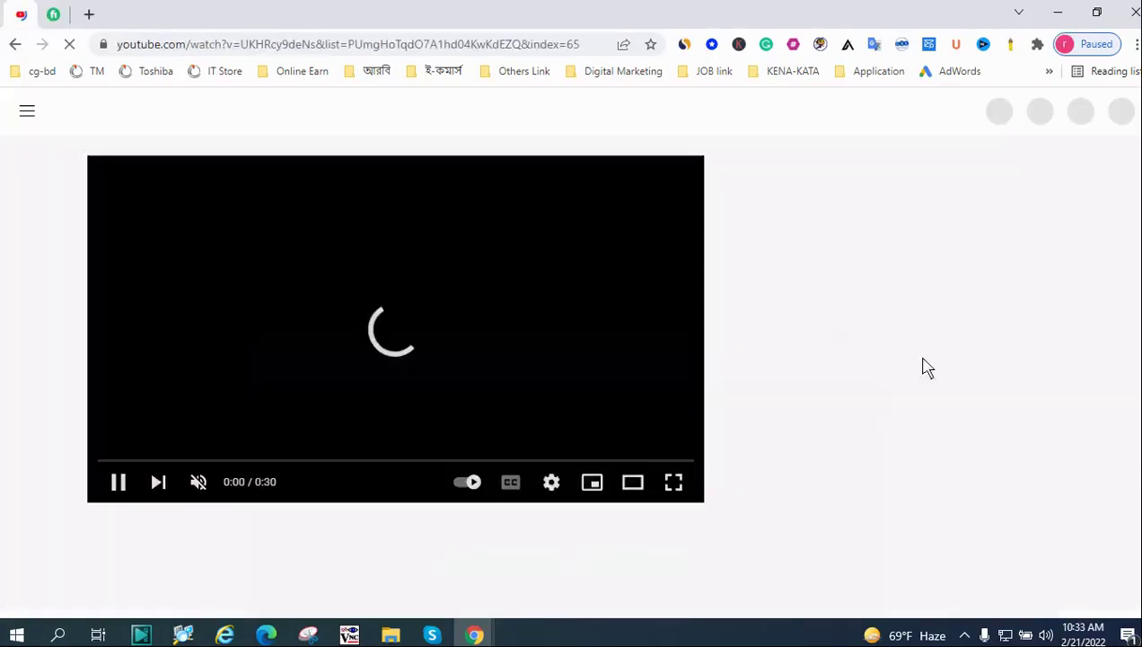
{"action": "left_click", "coordinate": [1057, 12]}
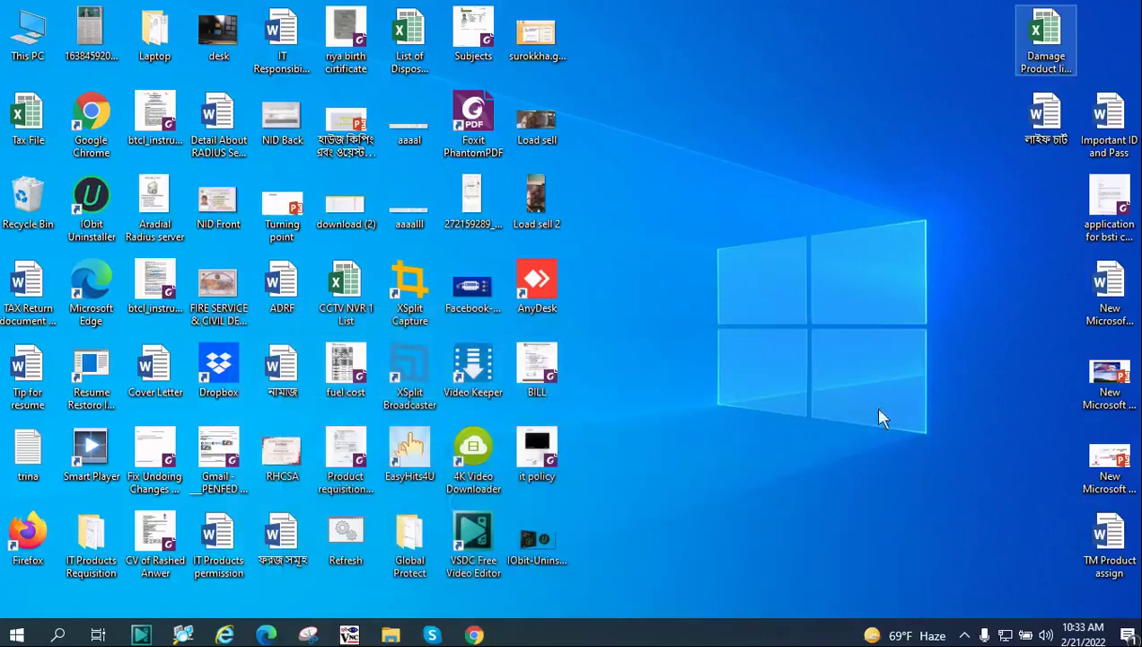
{"action": "right_click", "coordinate": [804, 165]}
{"action": "left_click", "coordinate": [815, 206]}
{"action": "right_click", "coordinate": [745, 147]}
{"action": "left_click", "coordinate": [770, 199]}
{"action": "right_click", "coordinate": [751, 159]}
{"action": "left_click", "coordinate": [764, 209]}
{"action": "right_click", "coordinate": [753, 165]}
{"action": "left_click", "coordinate": [774, 220]}
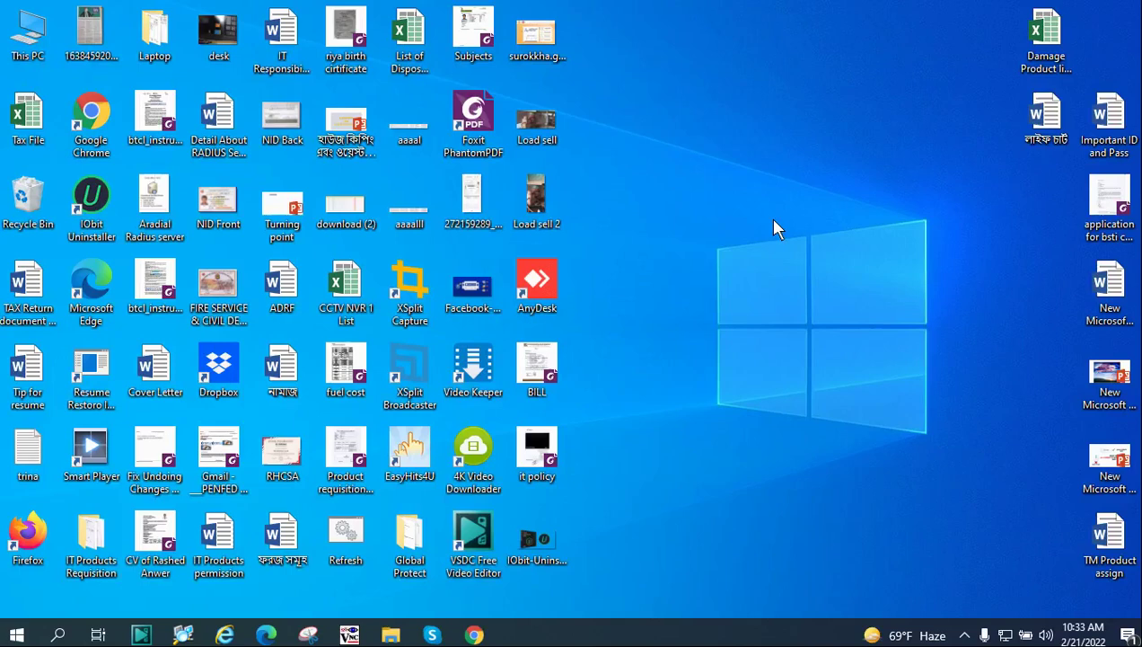
{"action": "key", "text": "F5"}
{"action": "key", "text": "F5"}
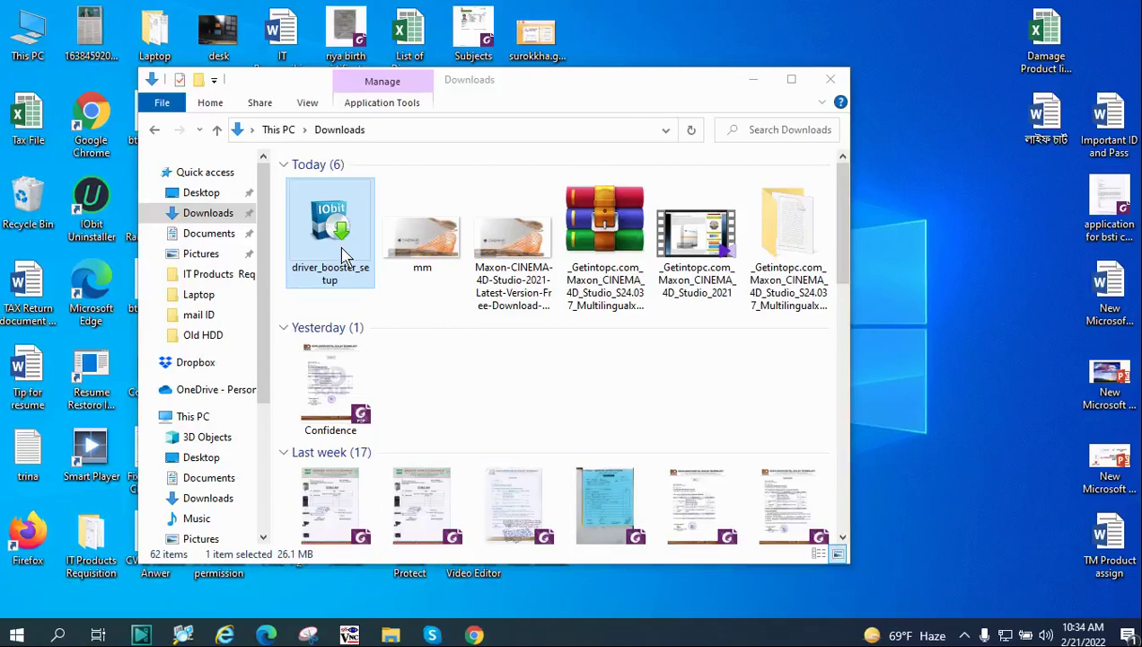
- Minimize the Downloads window and start the Driver Booster 9 installation, declining the optional IObit Malware Fighter offer
{"action": "left_click", "coordinate": [756, 84]}
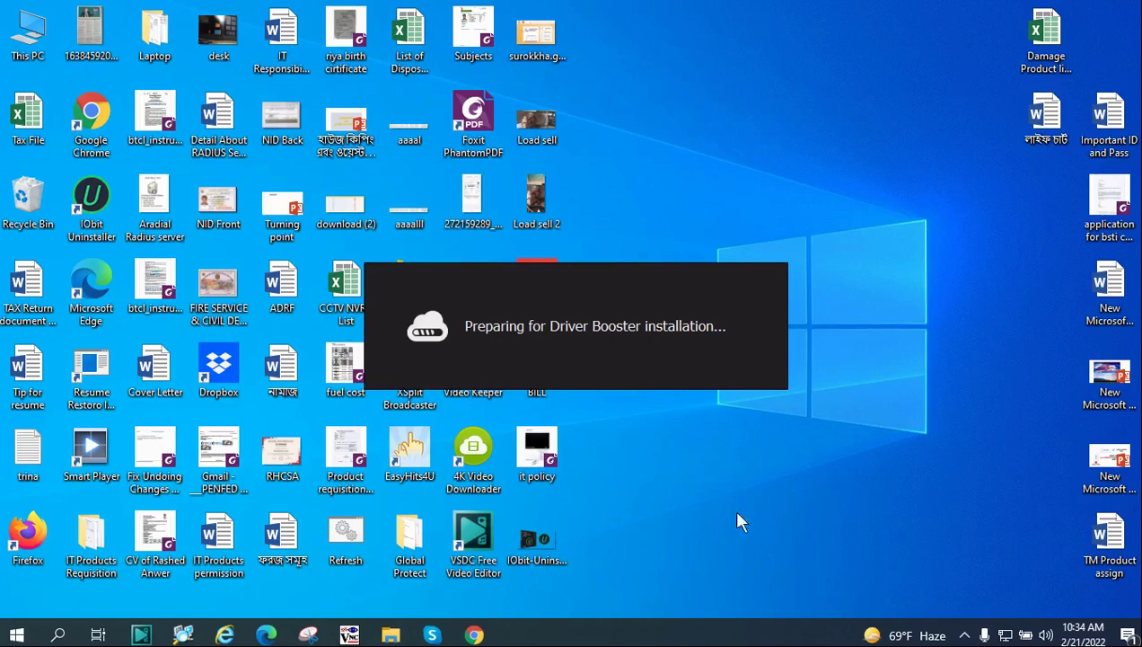
{"action": "right_click", "coordinate": [809, 154]}
{"action": "left_click", "coordinate": [836, 209]}
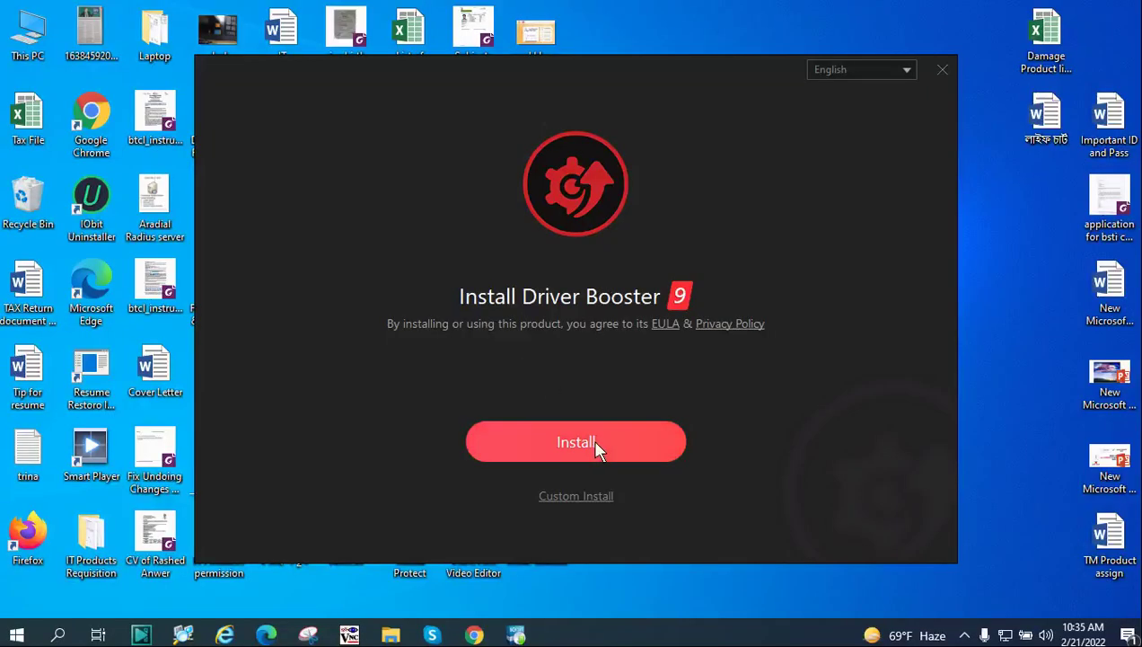
{"action": "left_click", "coordinate": [602, 447]}
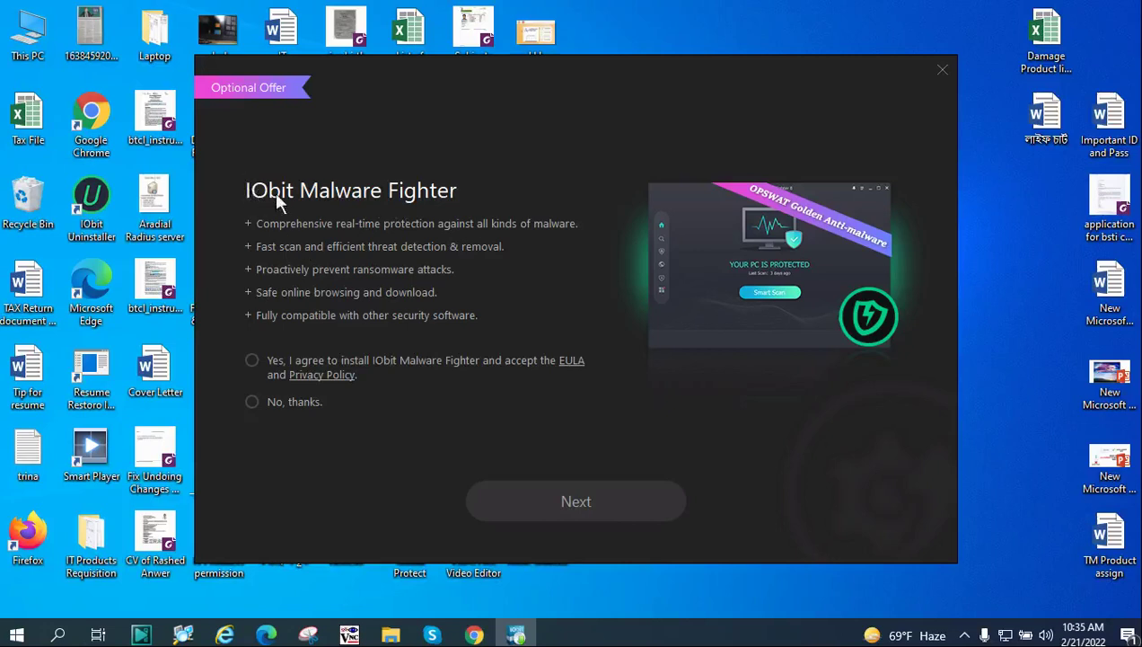
{"action": "left_click", "coordinate": [251, 401]}
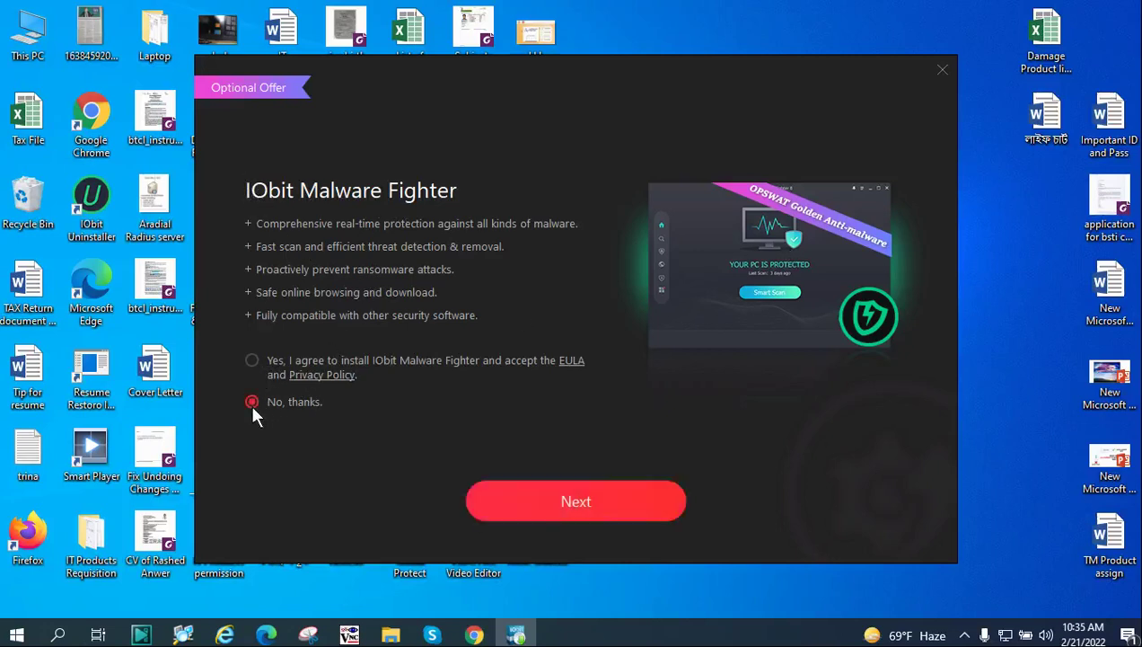
{"action": "left_click", "coordinate": [578, 517]}
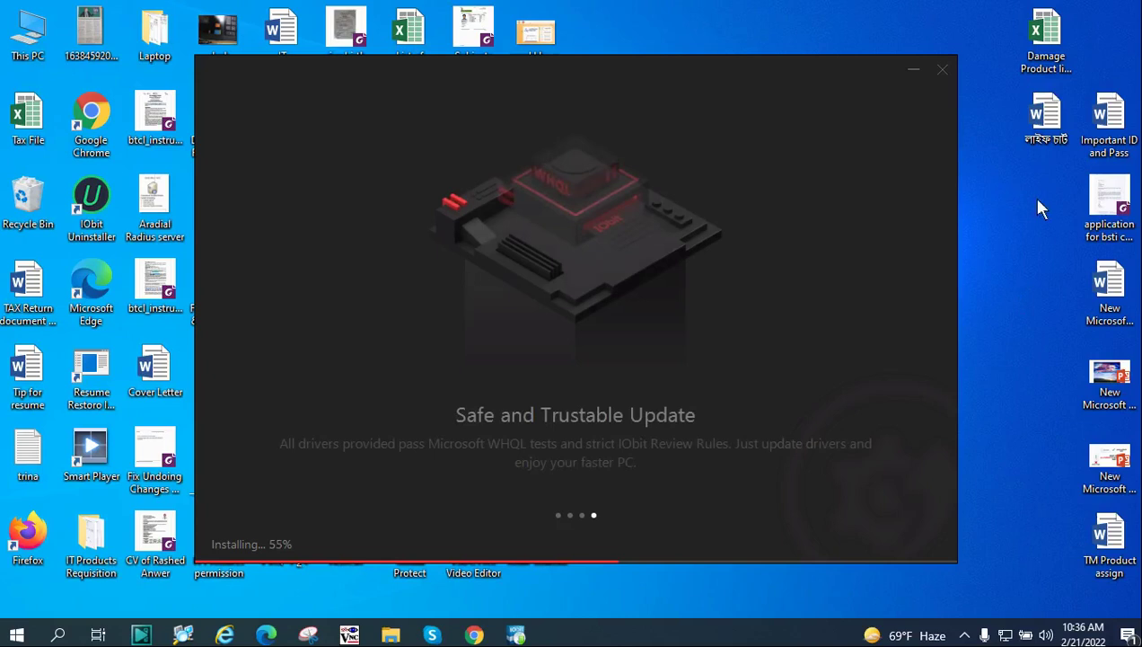
{"action": "right_click", "coordinate": [1038, 199]}
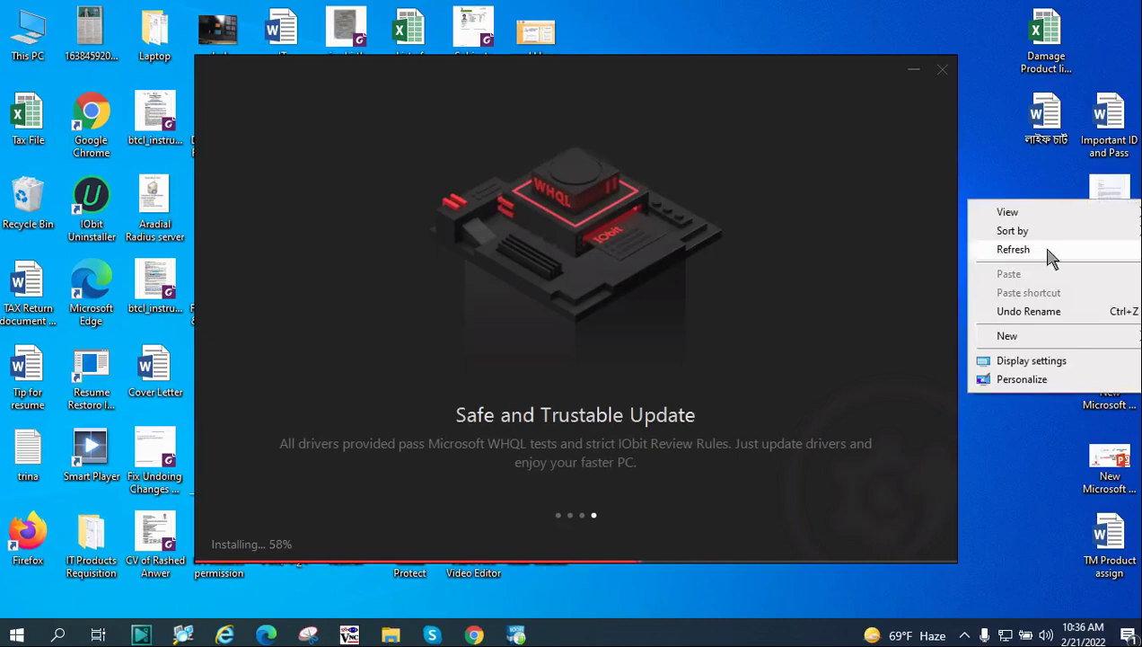
{"action": "left_click", "coordinate": [1050, 258]}
{"action": "right_click", "coordinate": [1042, 251]}
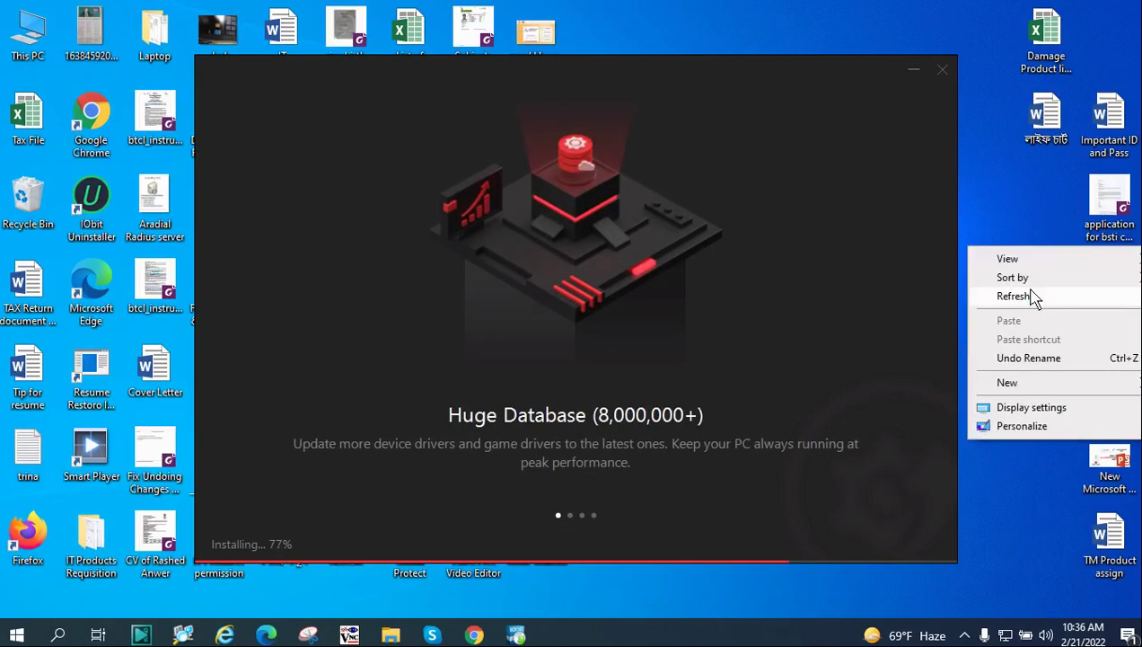
{"action": "left_click", "coordinate": [1032, 296]}
{"action": "right_click", "coordinate": [1042, 194]}
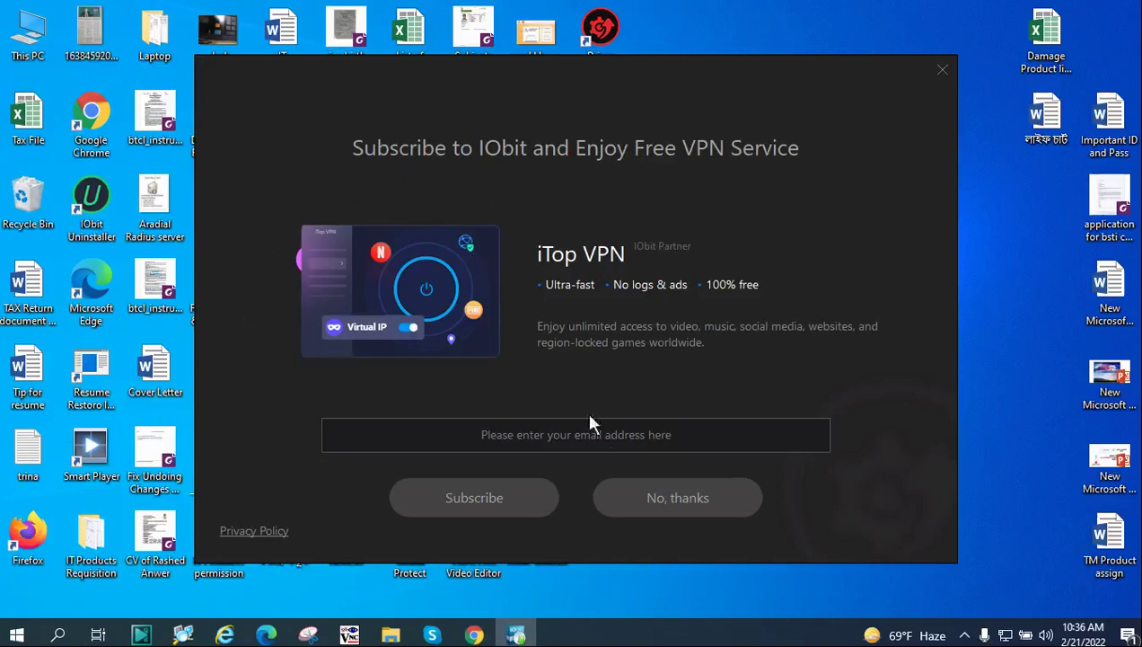
- Finish the setup without the iTop VPN subscription or the Learn more online option, and start the driver scan
{"action": "left_click", "coordinate": [680, 497]}
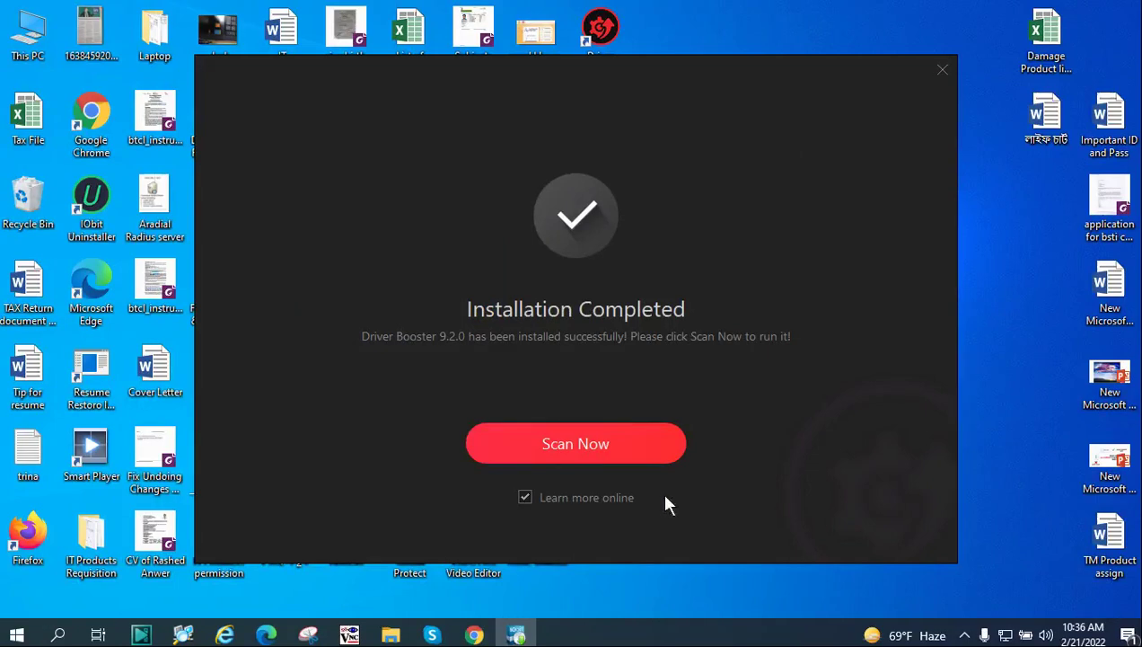
{"action": "left_click", "coordinate": [552, 500]}
{"action": "left_click", "coordinate": [619, 454]}
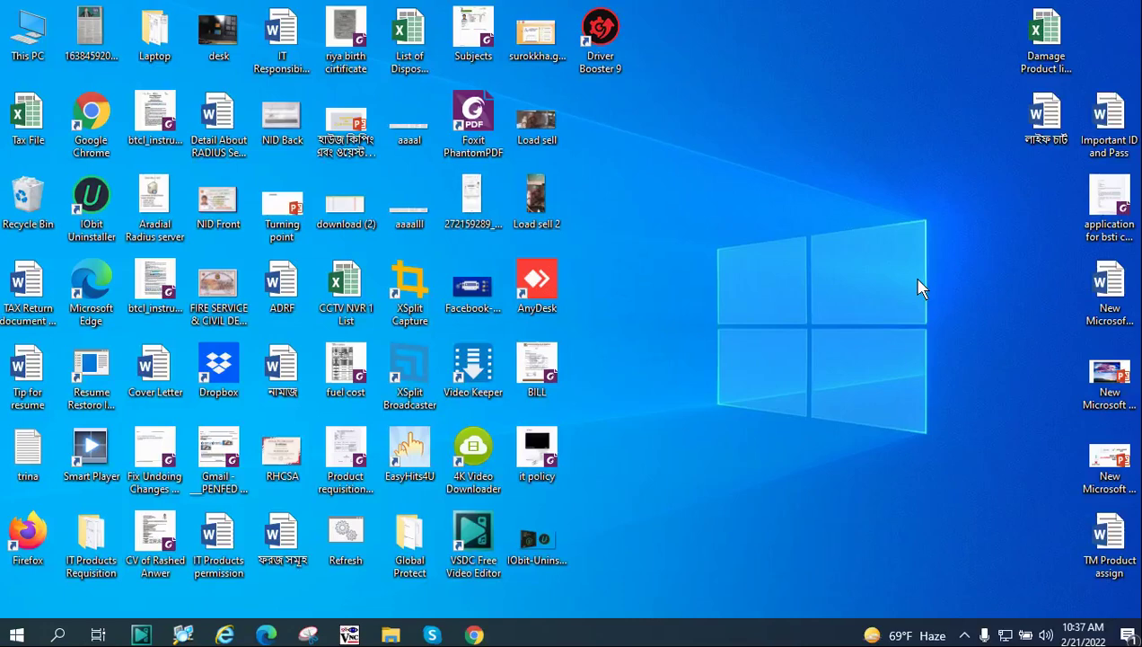
{"action": "right_click", "coordinate": [946, 226]}
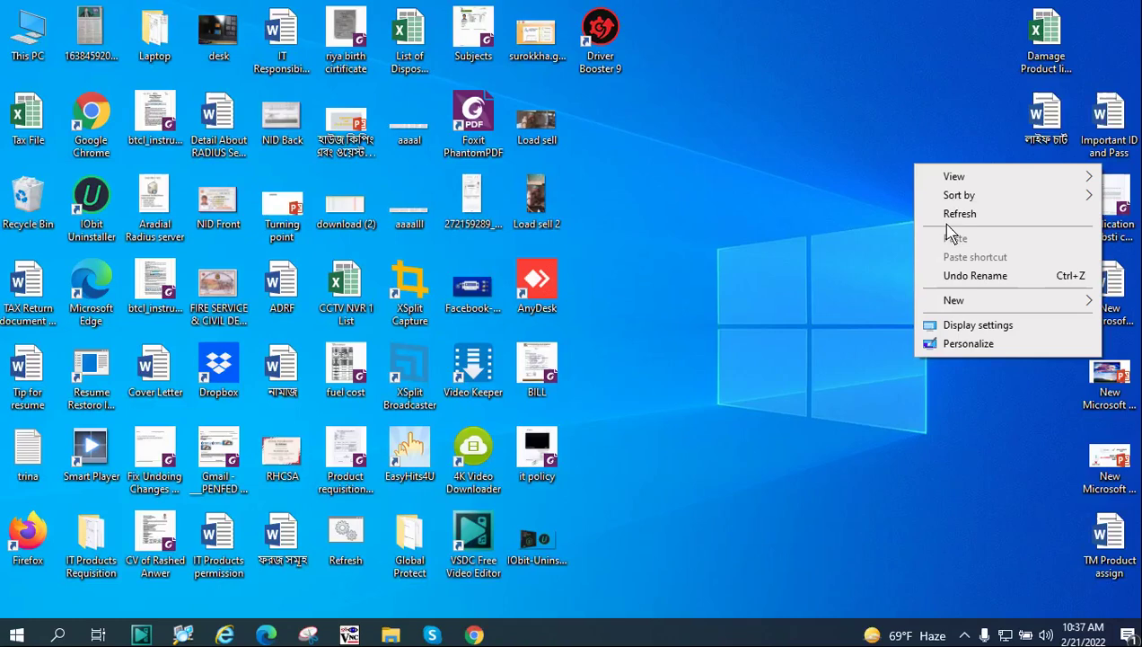
{"action": "left_click", "coordinate": [948, 219]}
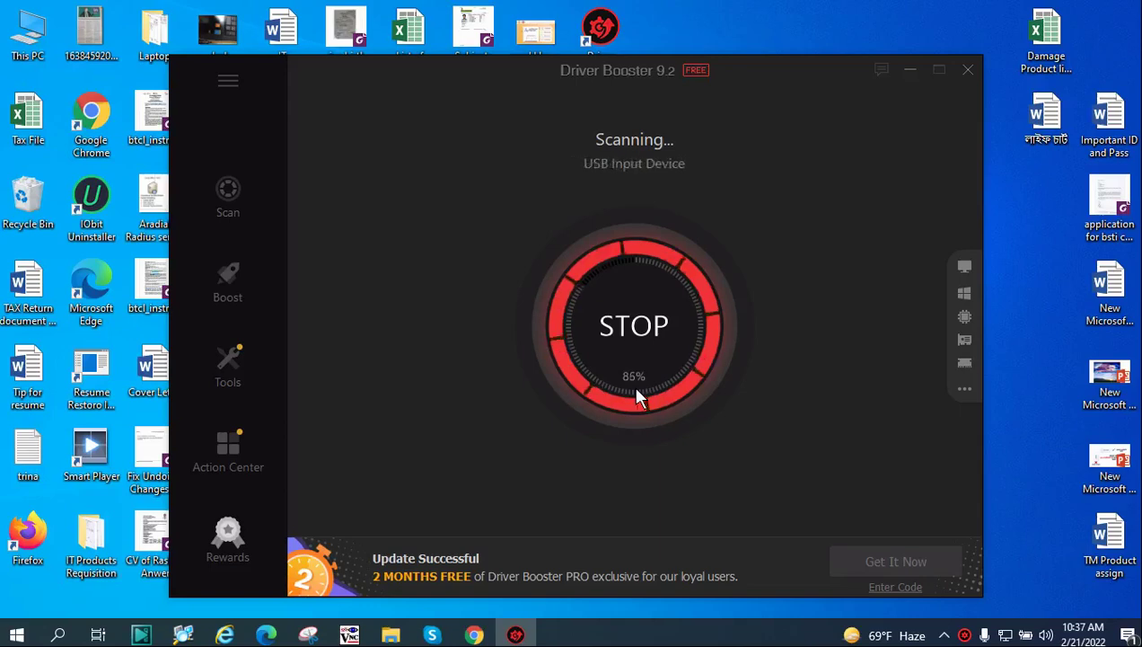
{"action": "left_click", "coordinate": [636, 390]}
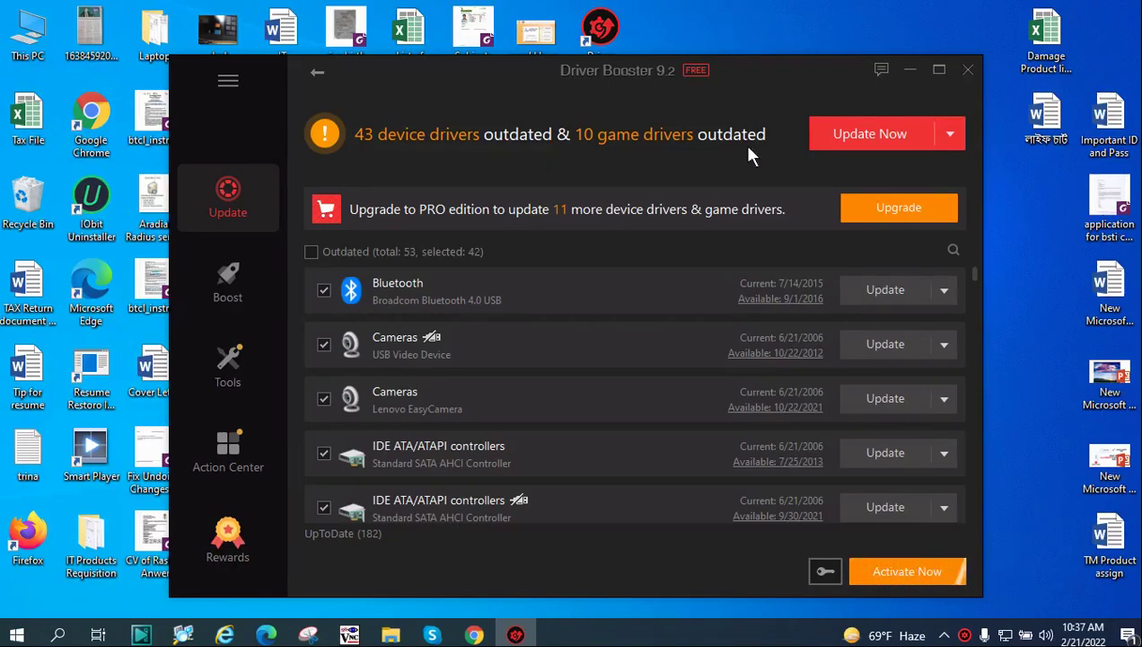
- Look through the scan results for outdated device drivers, game drivers and up-to-date entries, and return to the start of the list
{"action": "scroll", "coordinate": [596, 325], "scroll_direction": "down", "scroll_amount": 12}
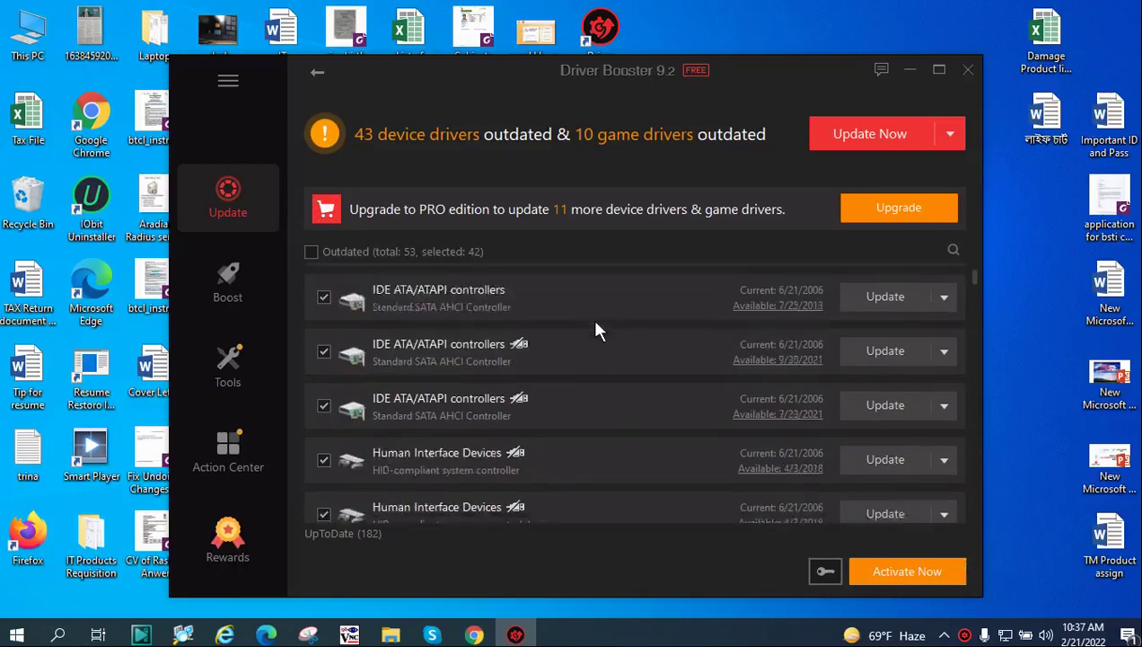
{"action": "scroll", "coordinate": [596, 326], "scroll_direction": "down", "scroll_amount": 10}
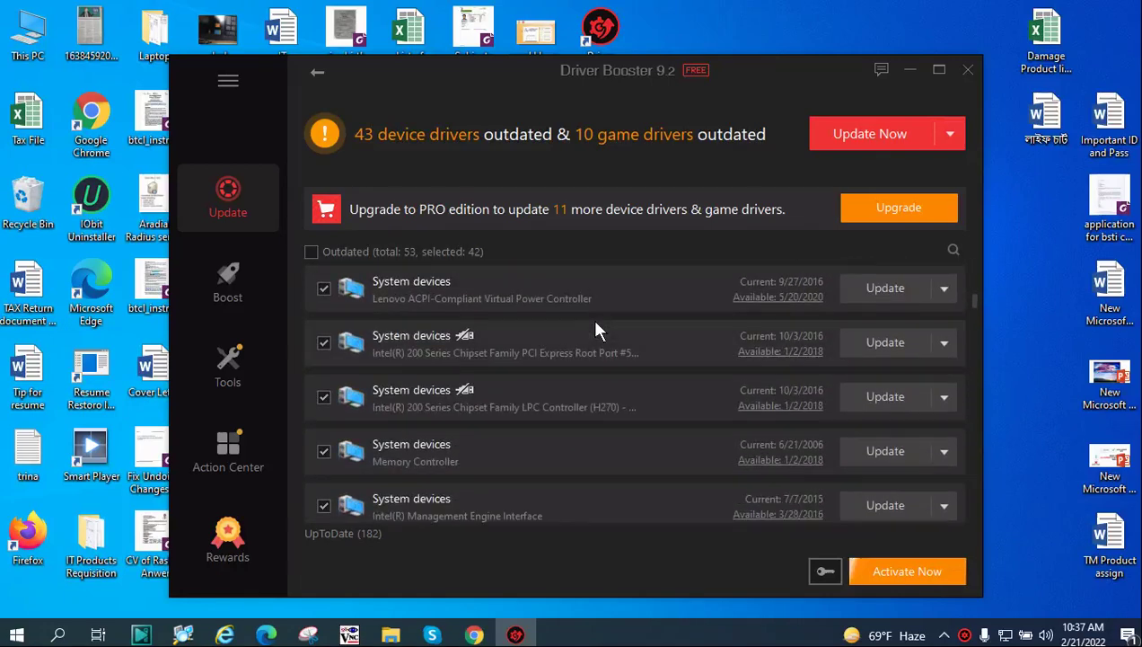
{"action": "scroll", "coordinate": [600, 377], "scroll_direction": "down", "scroll_amount": 5}
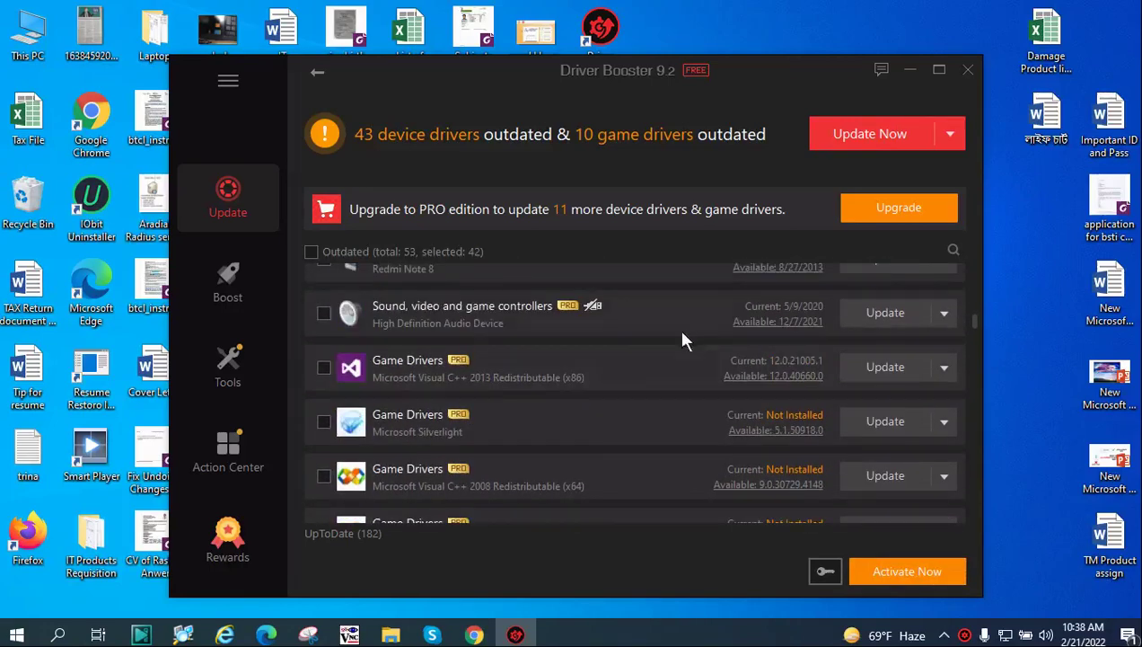
{"action": "scroll", "coordinate": [626, 414], "scroll_direction": "up", "scroll_amount": 3}
{"action": "scroll", "coordinate": [631, 429], "scroll_direction": "down", "scroll_amount": 4}
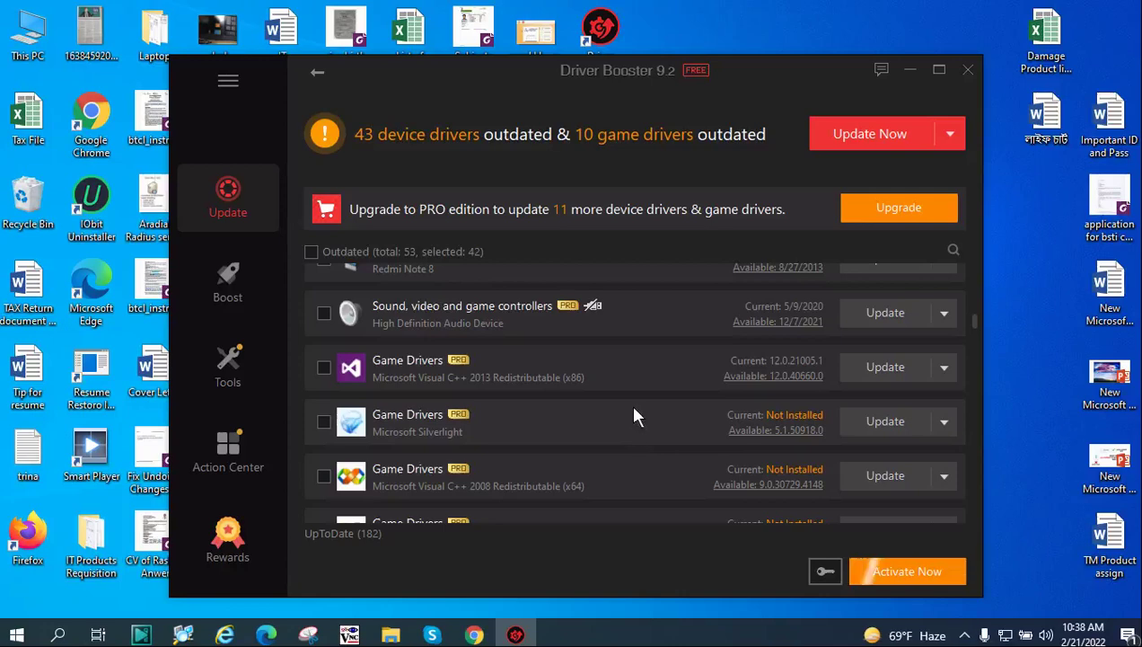
{"action": "scroll", "coordinate": [632, 418], "scroll_direction": "down", "scroll_amount": 2}
{"action": "scroll", "coordinate": [629, 416], "scroll_direction": "down", "scroll_amount": 3}
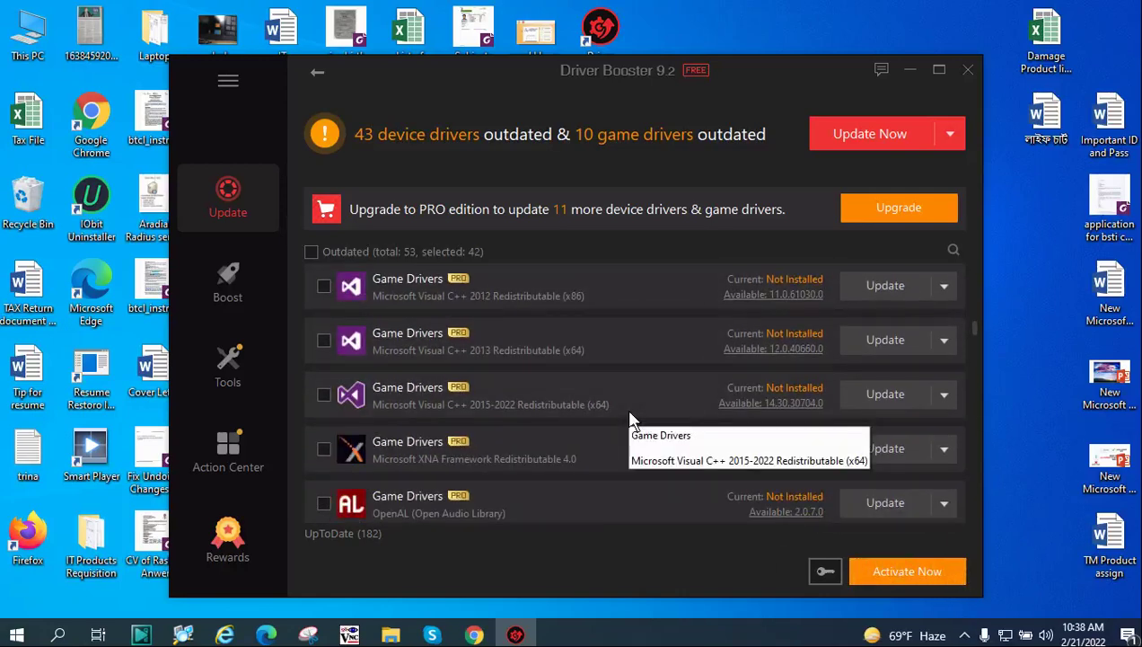
{"action": "scroll", "coordinate": [626, 446], "scroll_direction": "down", "scroll_amount": 2}
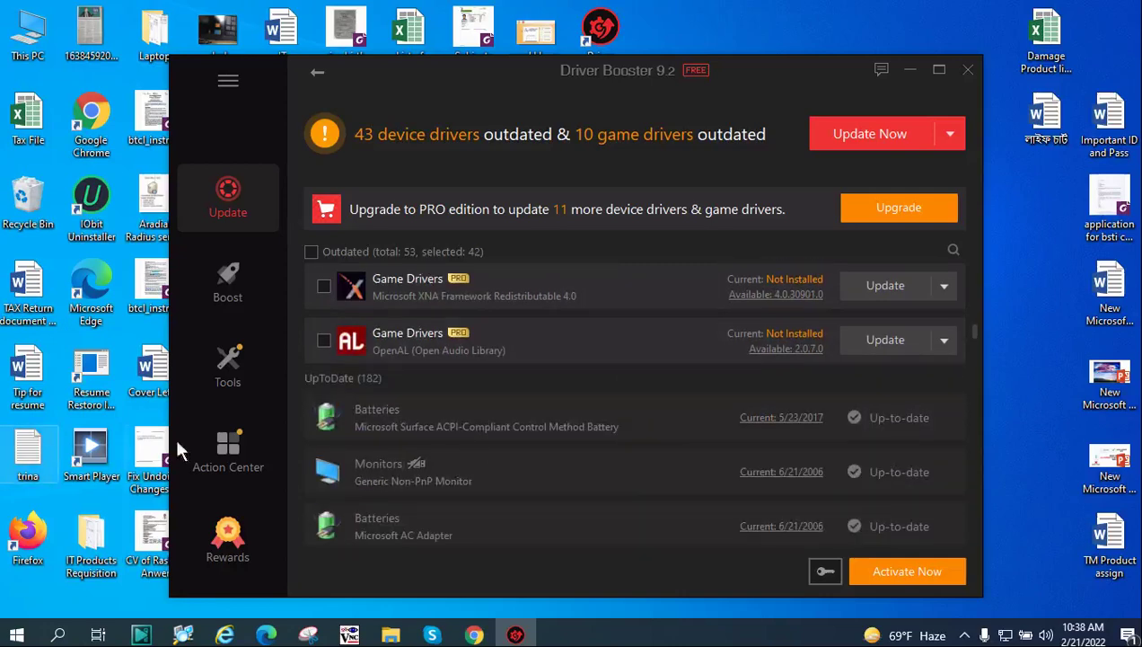
{"action": "scroll", "coordinate": [354, 395], "scroll_direction": "up", "scroll_amount": 2}
{"action": "scroll", "coordinate": [355, 396], "scroll_direction": "up", "scroll_amount": 1}
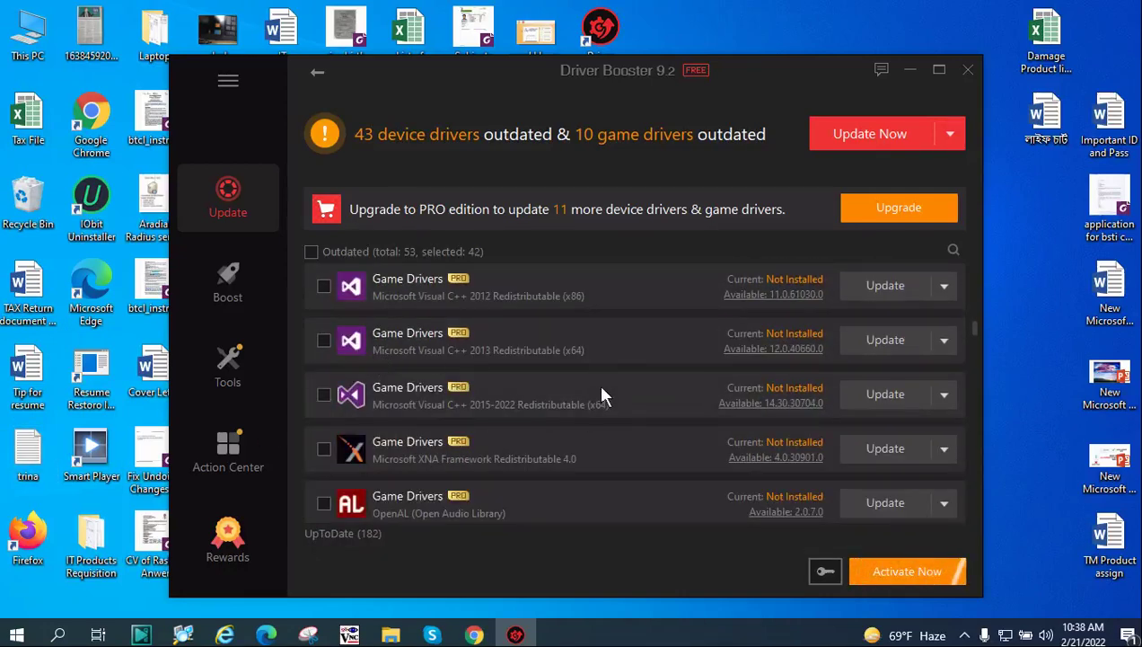
{"action": "scroll", "coordinate": [660, 378], "scroll_direction": "up", "scroll_amount": 3}
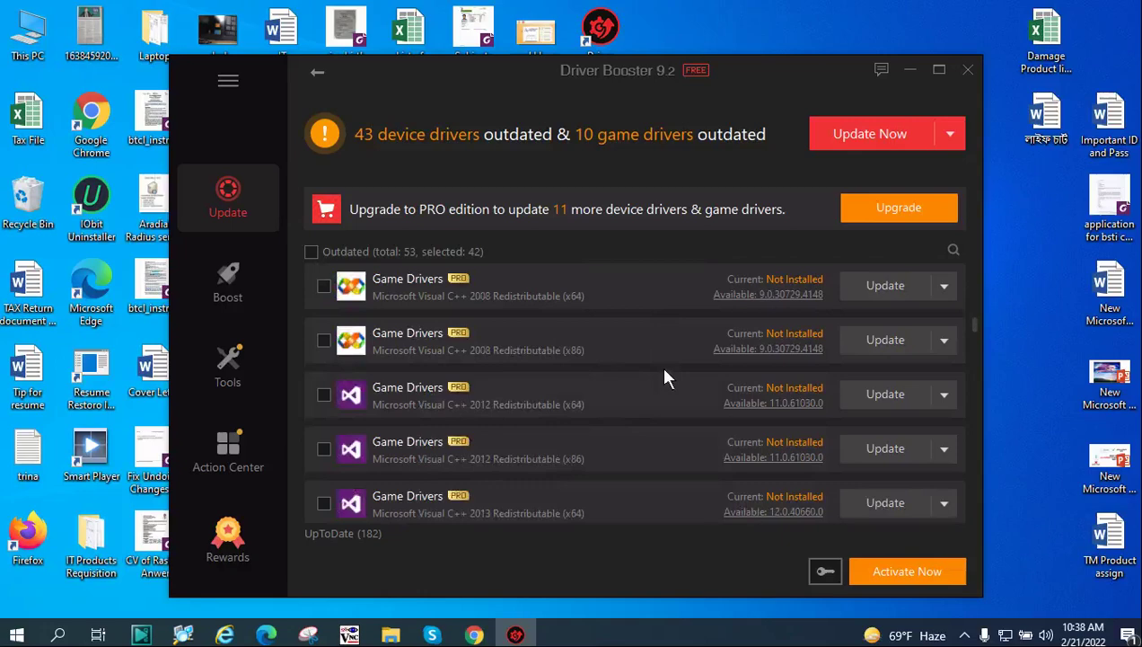
{"action": "scroll", "coordinate": [651, 443], "scroll_direction": "up", "scroll_amount": 15}
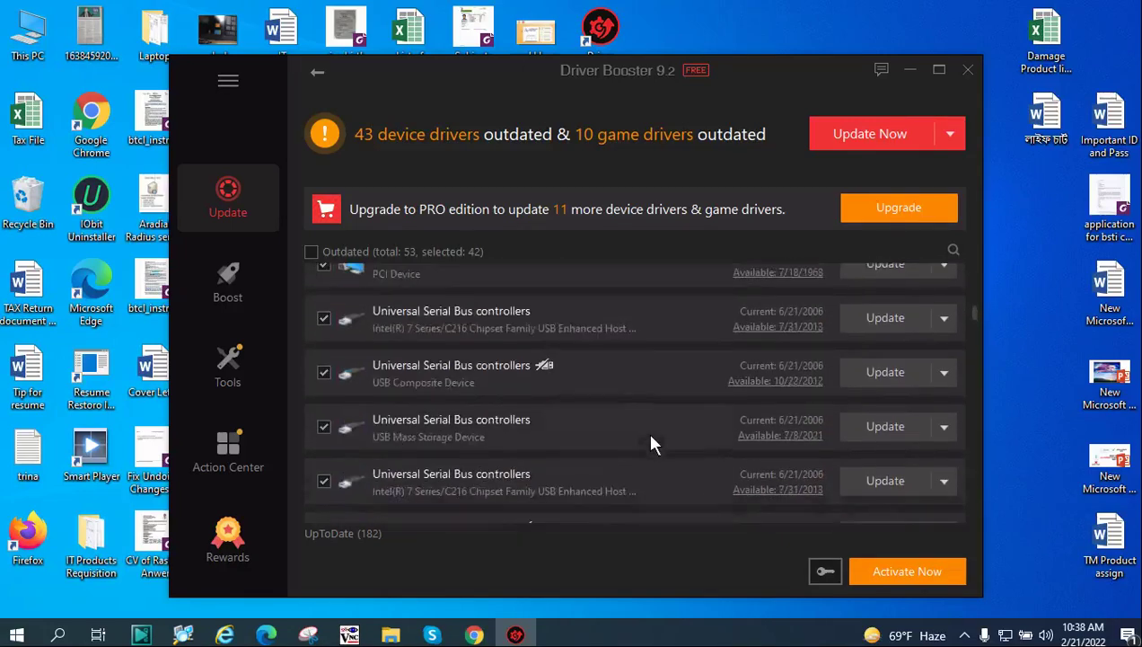
{"action": "scroll", "coordinate": [652, 440], "scroll_direction": "up", "scroll_amount": 15}
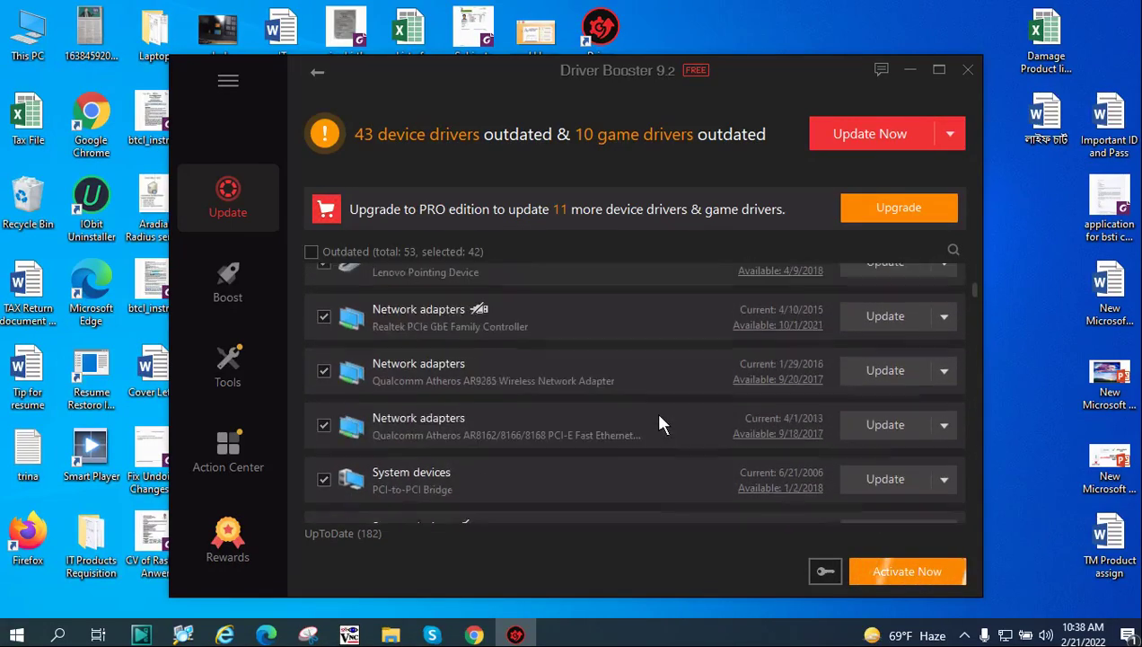
{"action": "scroll", "coordinate": [517, 318], "scroll_direction": "up", "scroll_amount": 5}
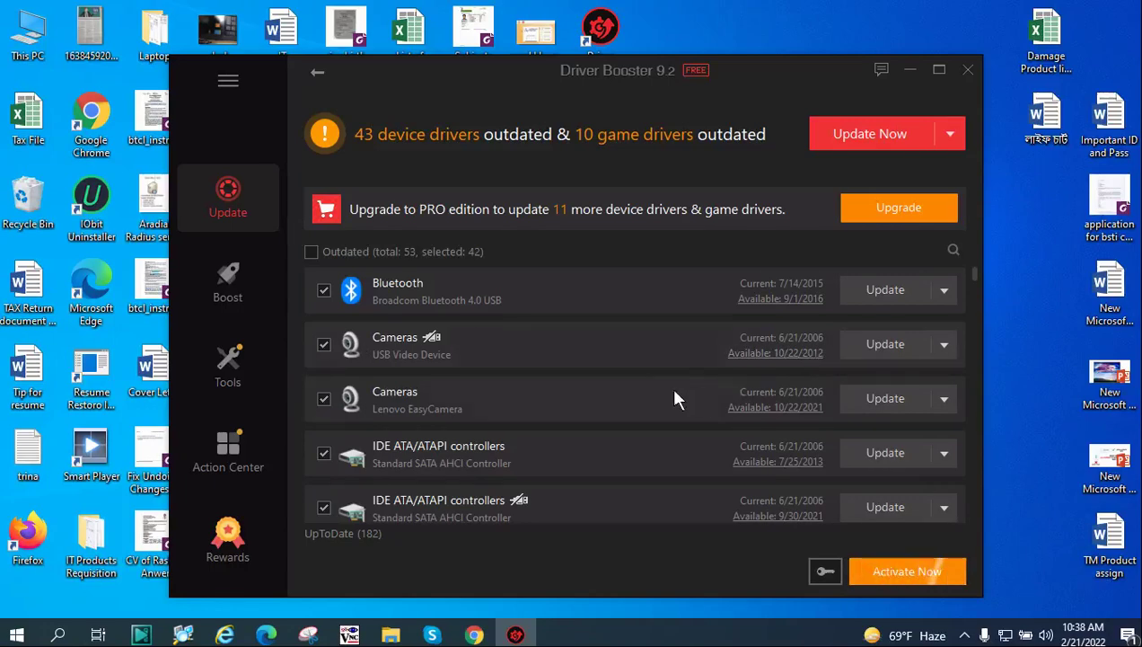
{"action": "scroll", "coordinate": [659, 400], "scroll_direction": "down", "scroll_amount": 3}
{"action": "scroll", "coordinate": [658, 400], "scroll_direction": "up", "scroll_amount": 3}
{"action": "scroll", "coordinate": [658, 400], "scroll_direction": "down", "scroll_amount": 3}
{"action": "scroll", "coordinate": [658, 400], "scroll_direction": "up", "scroll_amount": 3}
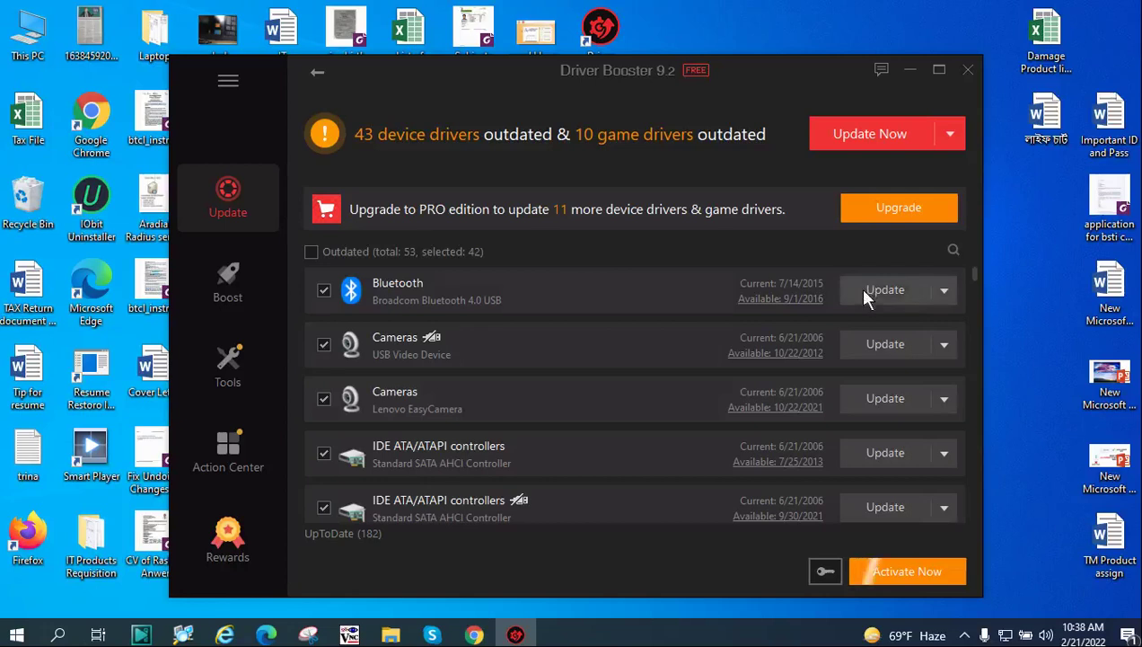
- Open the driver details of the Broadcom Bluetooth 4.0 USB device
{"action": "left_click", "coordinate": [943, 290]}
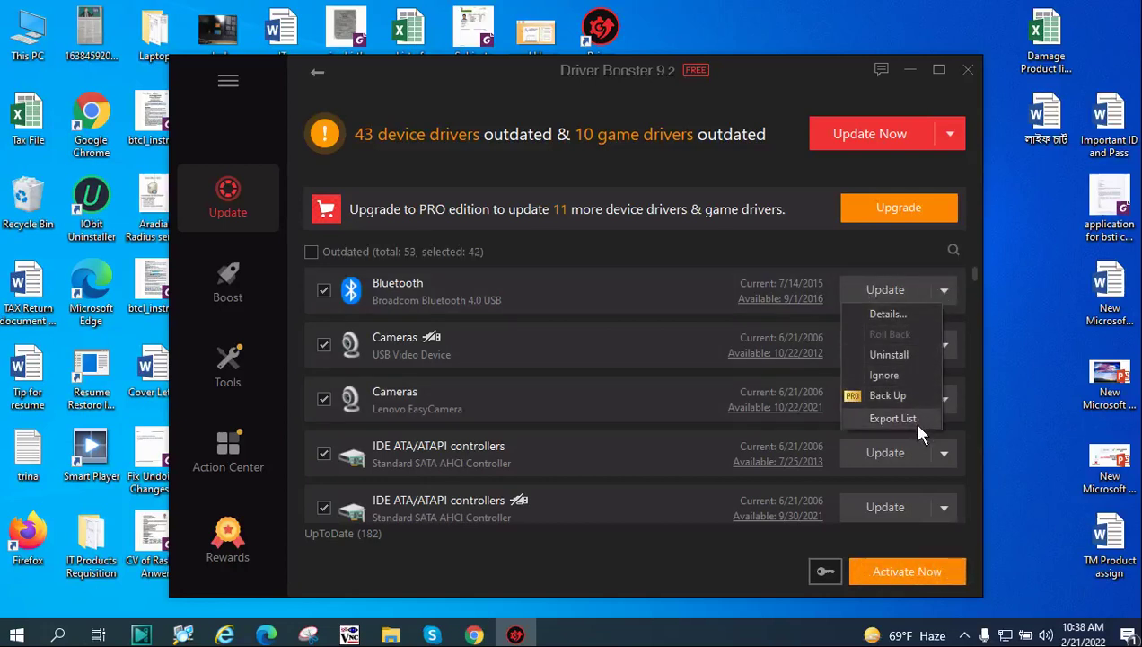
{"action": "left_click", "coordinate": [891, 314]}
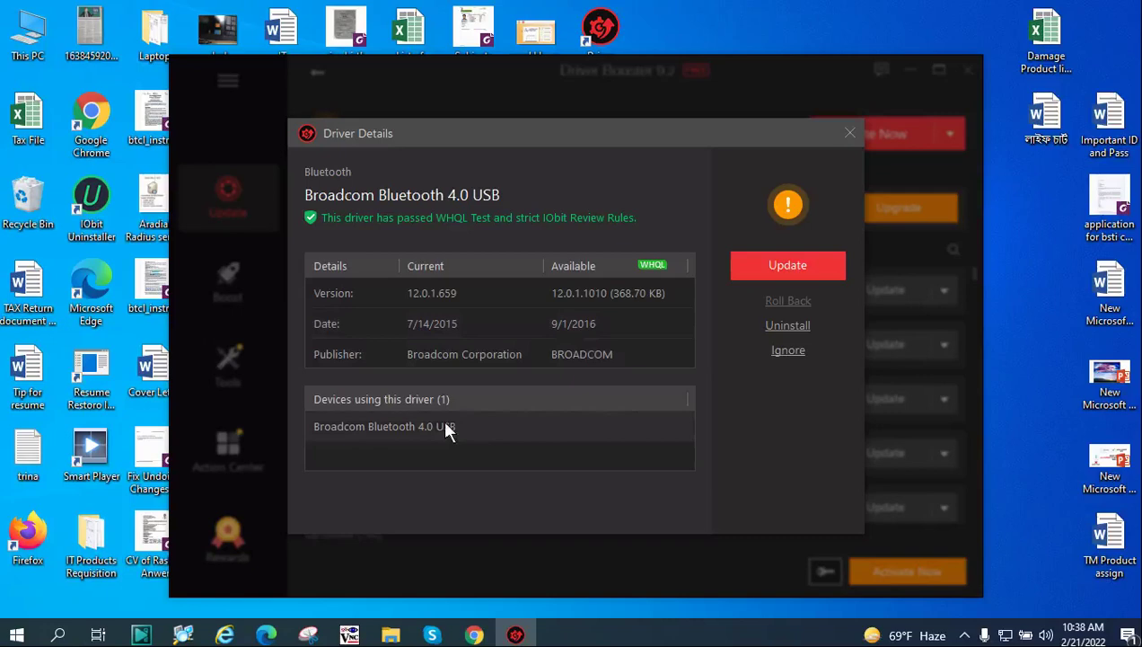
- Close the Bluetooth driver details and update the Lenovo EasyCamera driver, accepting the installation notices with "Don't remind me again" enabled
{"action": "left_click", "coordinate": [850, 133]}
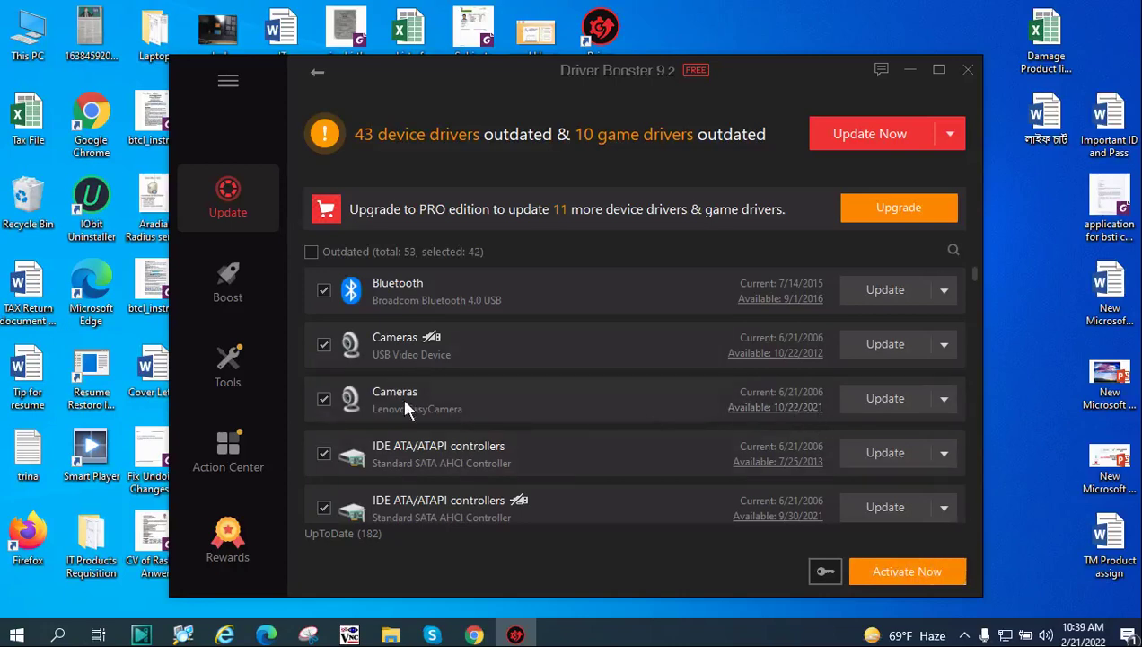
{"action": "left_click", "coordinate": [885, 404]}
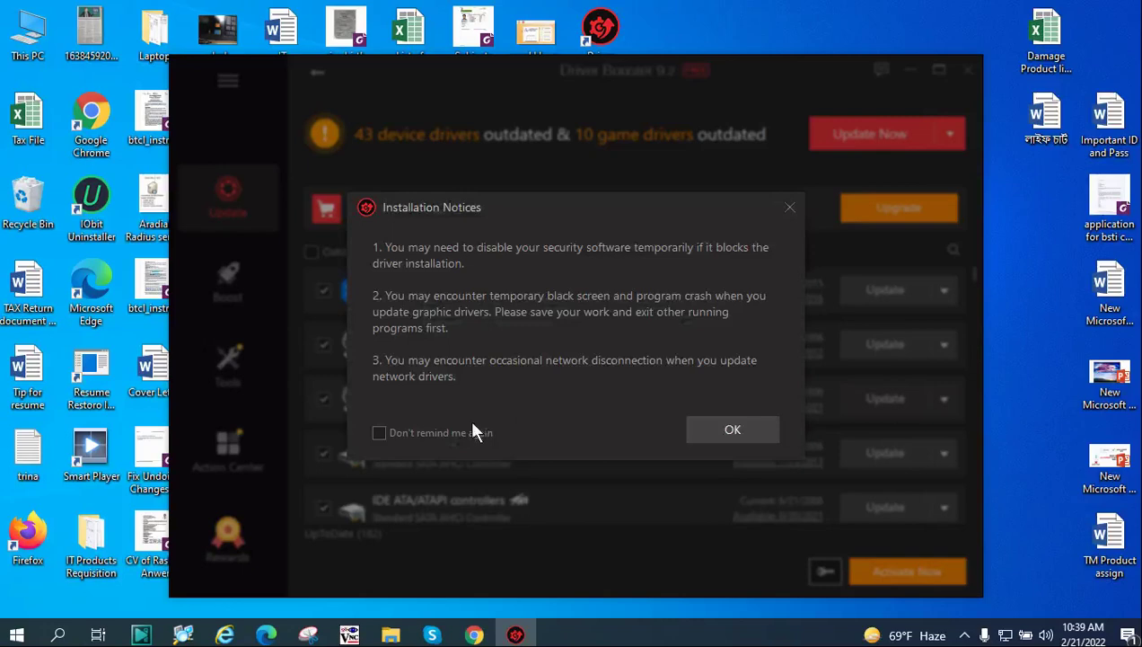
{"action": "left_click", "coordinate": [447, 436]}
{"action": "left_click", "coordinate": [733, 431]}
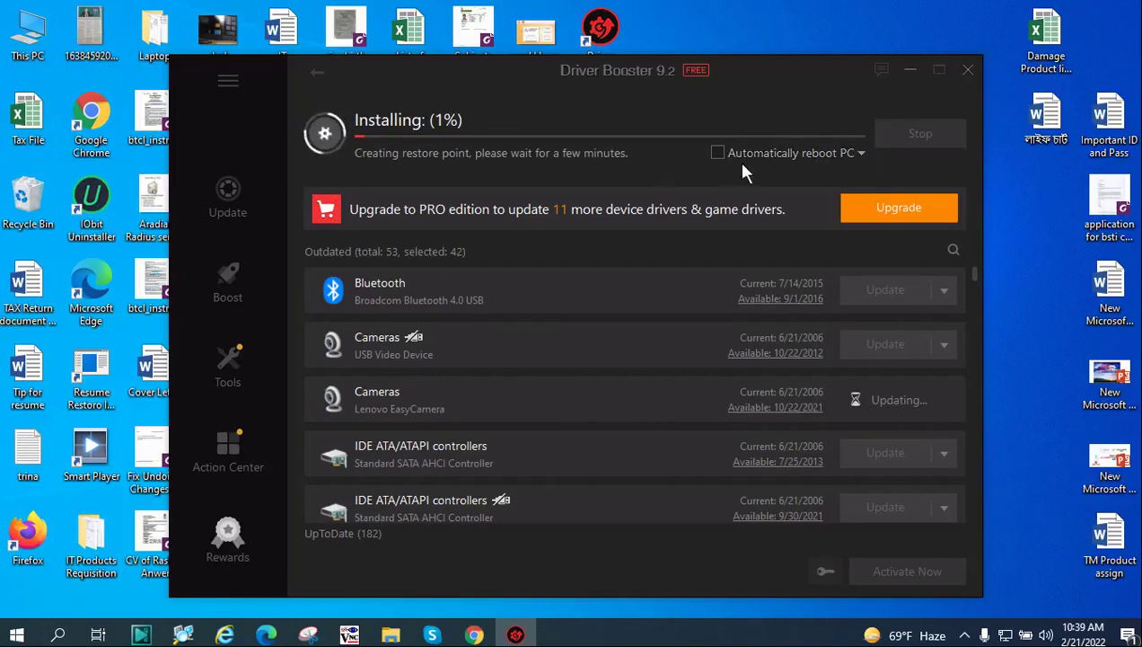
- View the automatic reboot and shut down choices for the installation, and switch automatic reboot on and back off
{"action": "left_click", "coordinate": [860, 154]}
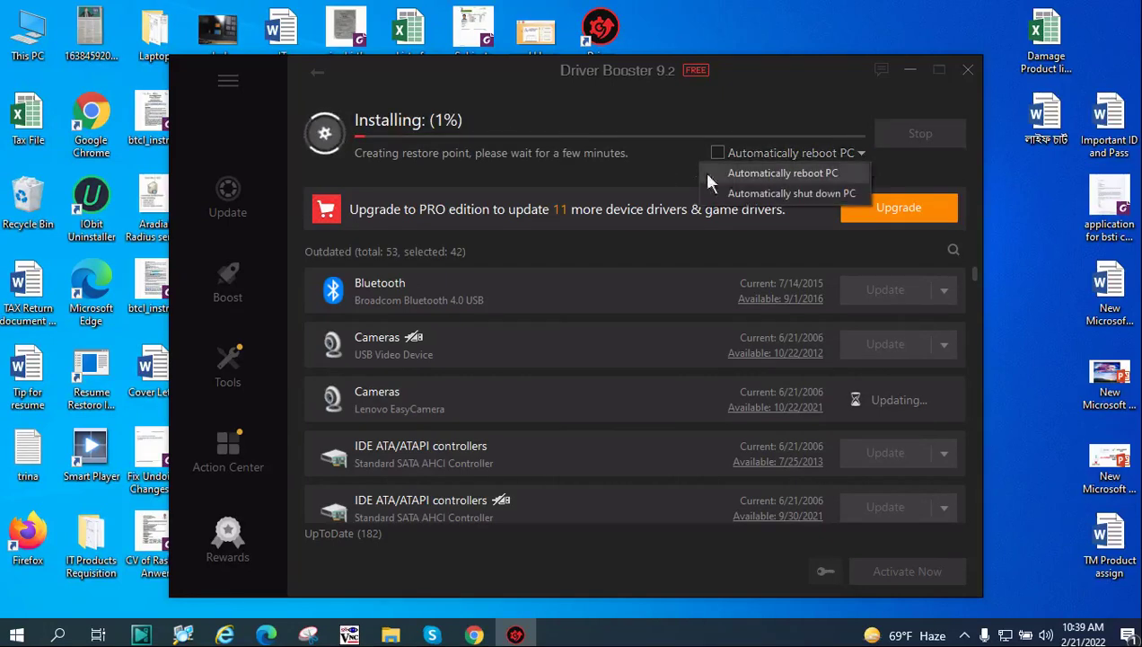
{"action": "left_click", "coordinate": [652, 178]}
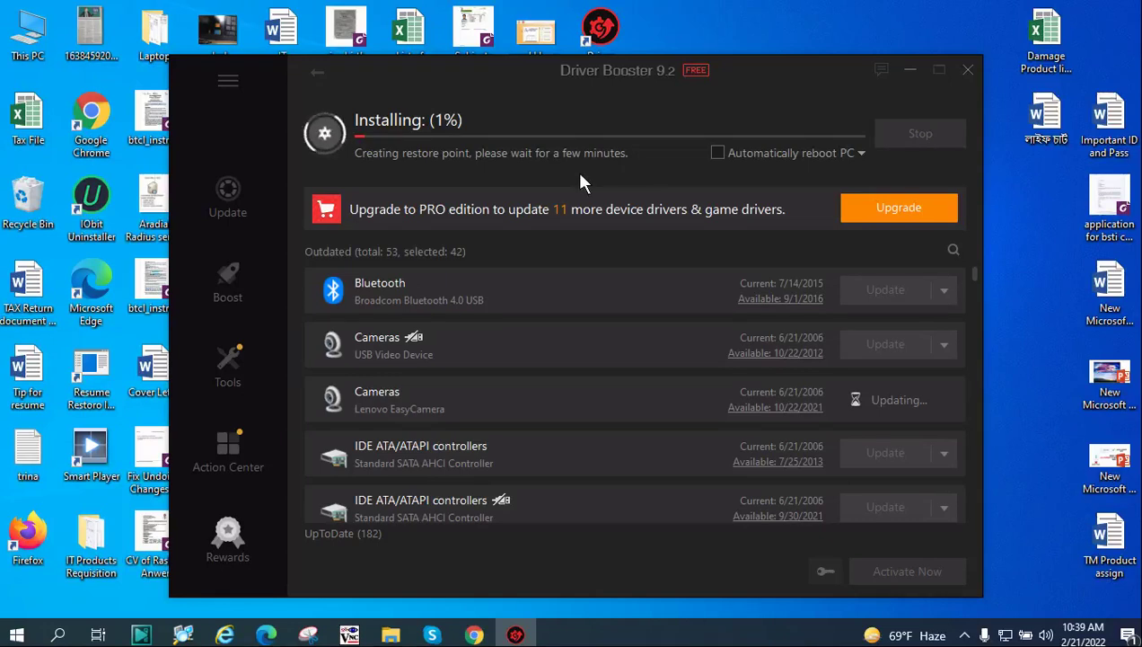
{"action": "left_click", "coordinate": [718, 154]}
{"action": "mouse_move", "coordinate": [468, 636]}
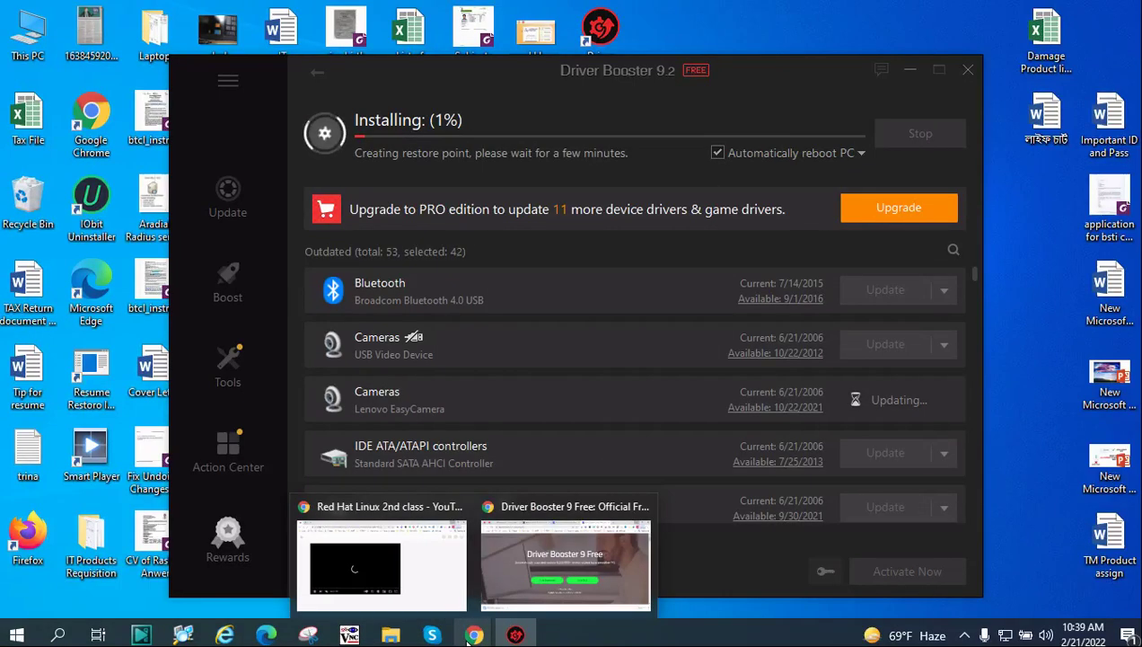
{"action": "mouse_move", "coordinate": [546, 556]}
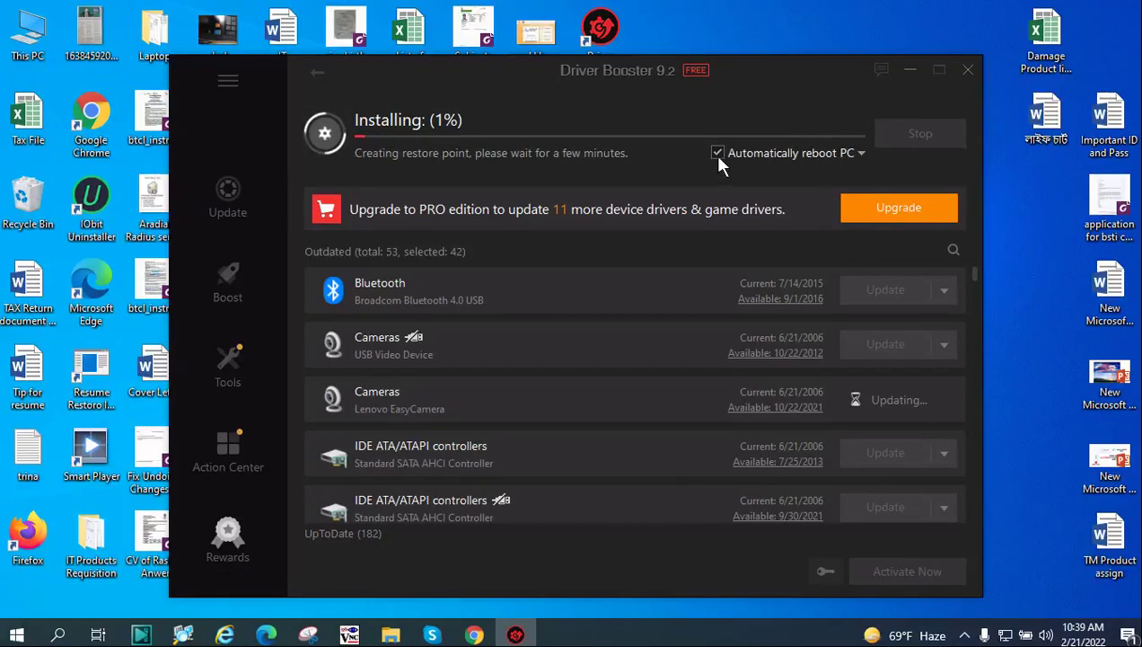
{"action": "left_click", "coordinate": [717, 153]}
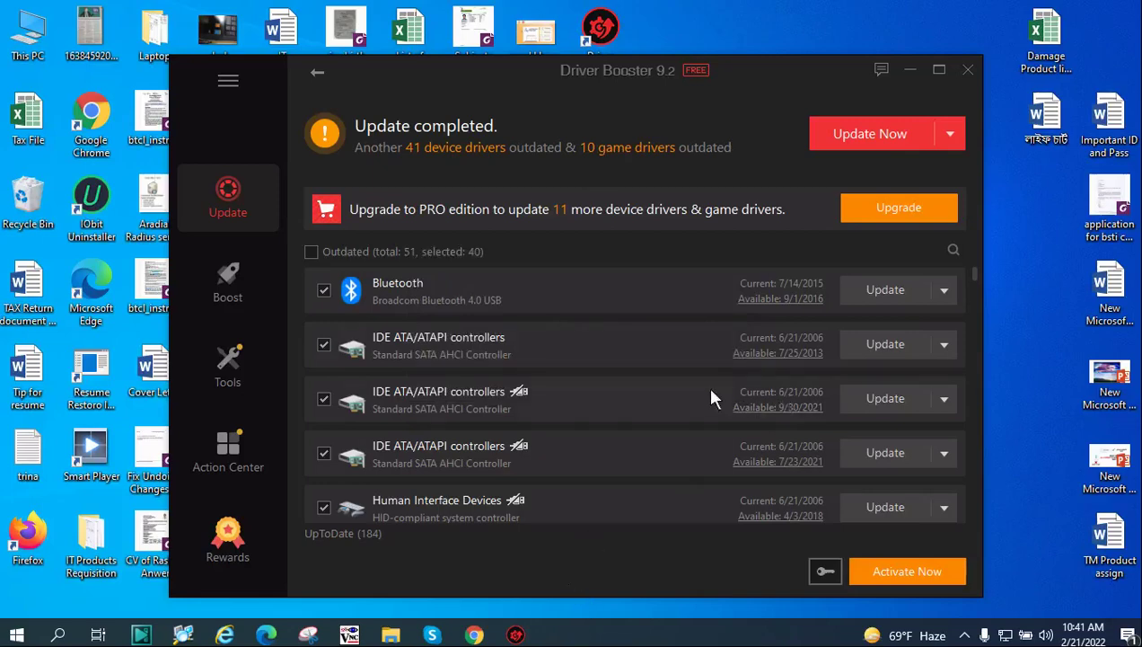
- Look through the remaining outdated drivers and clear the selection of the whole list
{"action": "scroll", "coordinate": [671, 400], "scroll_direction": "down", "scroll_amount": 5}
{"action": "scroll", "coordinate": [669, 404], "scroll_direction": "down", "scroll_amount": 3}
{"action": "scroll", "coordinate": [670, 397], "scroll_direction": "down", "scroll_amount": 3}
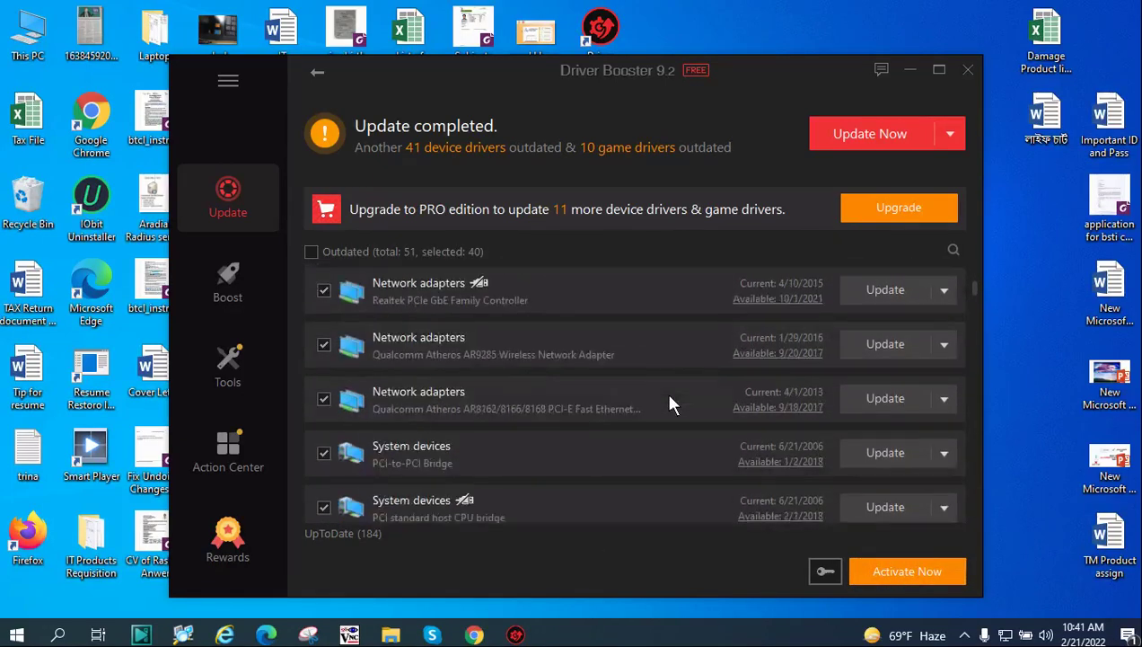
{"action": "scroll", "coordinate": [465, 338], "scroll_direction": "up", "scroll_amount": 4}
{"action": "scroll", "coordinate": [465, 335], "scroll_direction": "up", "scroll_amount": 6}
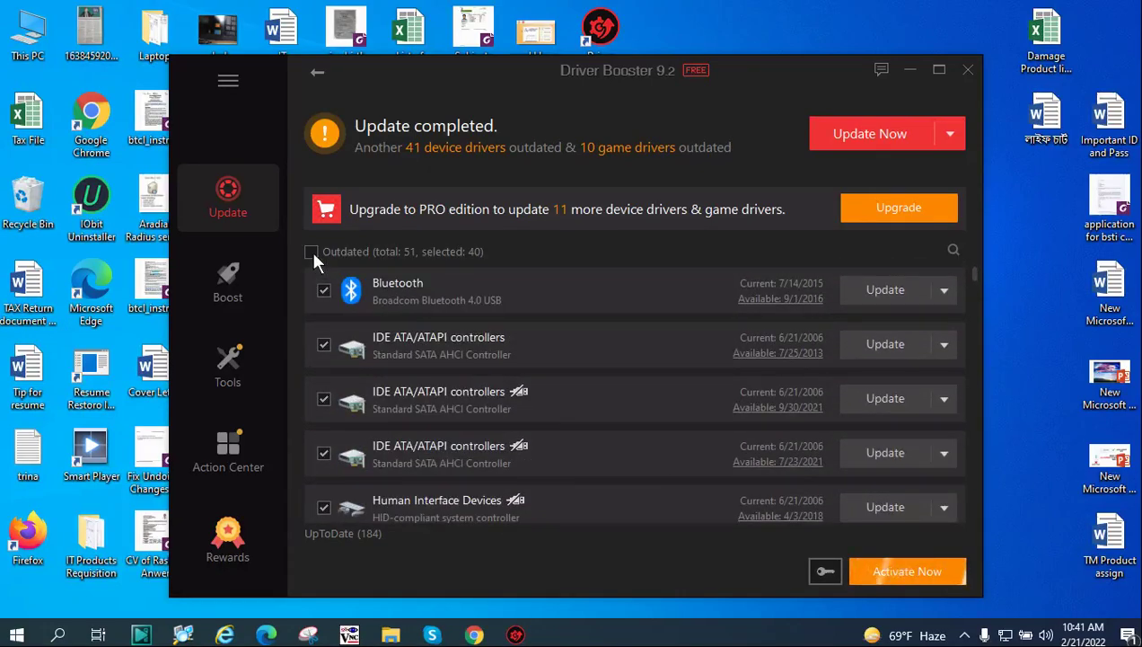
{"action": "left_click", "coordinate": [311, 252]}
{"action": "left_click", "coordinate": [310, 253]}
{"action": "left_click", "coordinate": [311, 251]}
- Select the Bluetooth, three IDE ATA/ATAPI, two Human Interface Devices, keyboard and first High Definition Audio drivers, and start updating the selection
{"action": "left_click", "coordinate": [323, 289]}
{"action": "left_click", "coordinate": [323, 508]}
{"action": "scroll", "coordinate": [329, 496], "scroll_direction": "down", "scroll_amount": 3}
{"action": "left_click", "coordinate": [319, 371]}
{"action": "left_click", "coordinate": [321, 426]}
{"action": "left_click", "coordinate": [321, 480]}
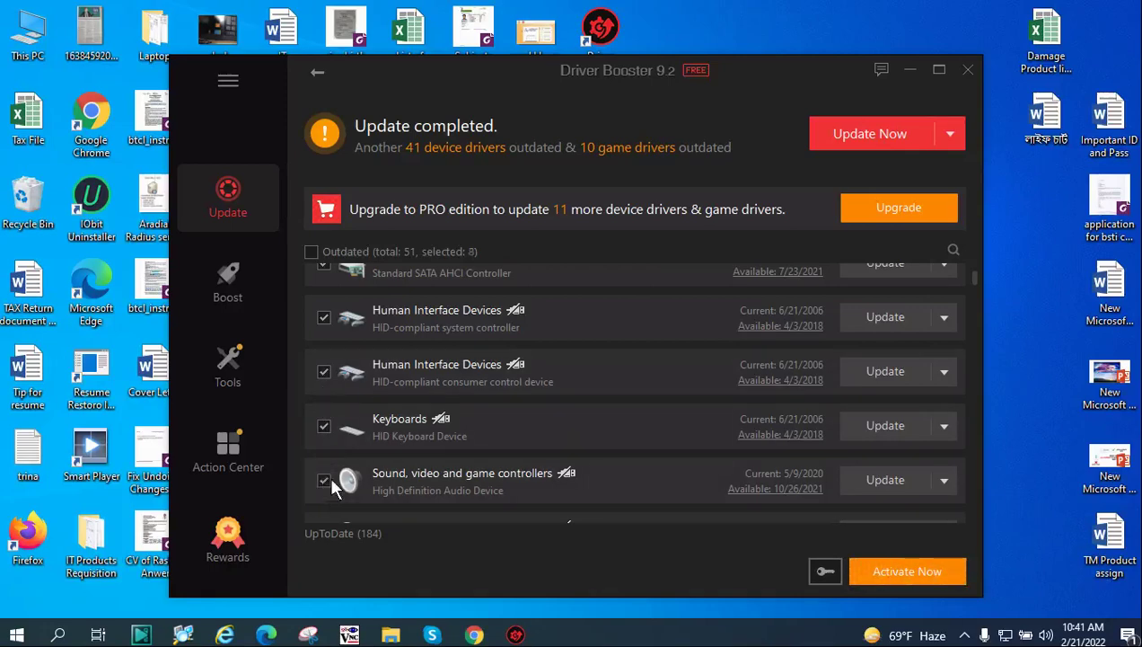
{"action": "scroll", "coordinate": [318, 476], "scroll_direction": "down", "scroll_amount": 3}
{"action": "scroll", "coordinate": [628, 347], "scroll_direction": "up", "scroll_amount": 6}
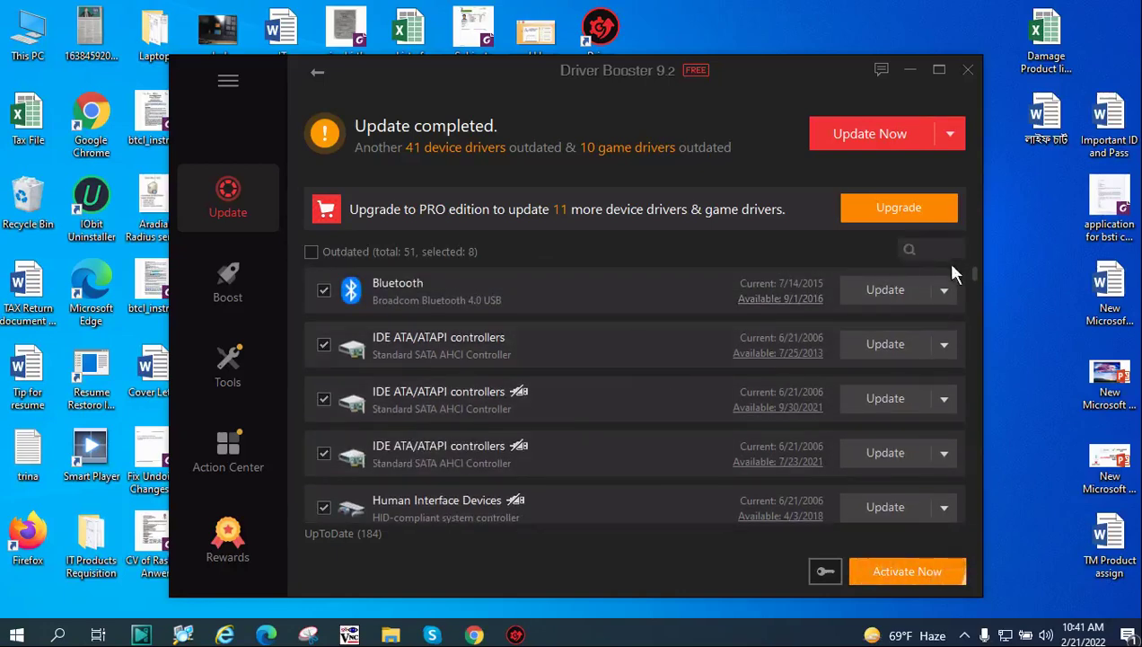
{"action": "left_click", "coordinate": [840, 144]}
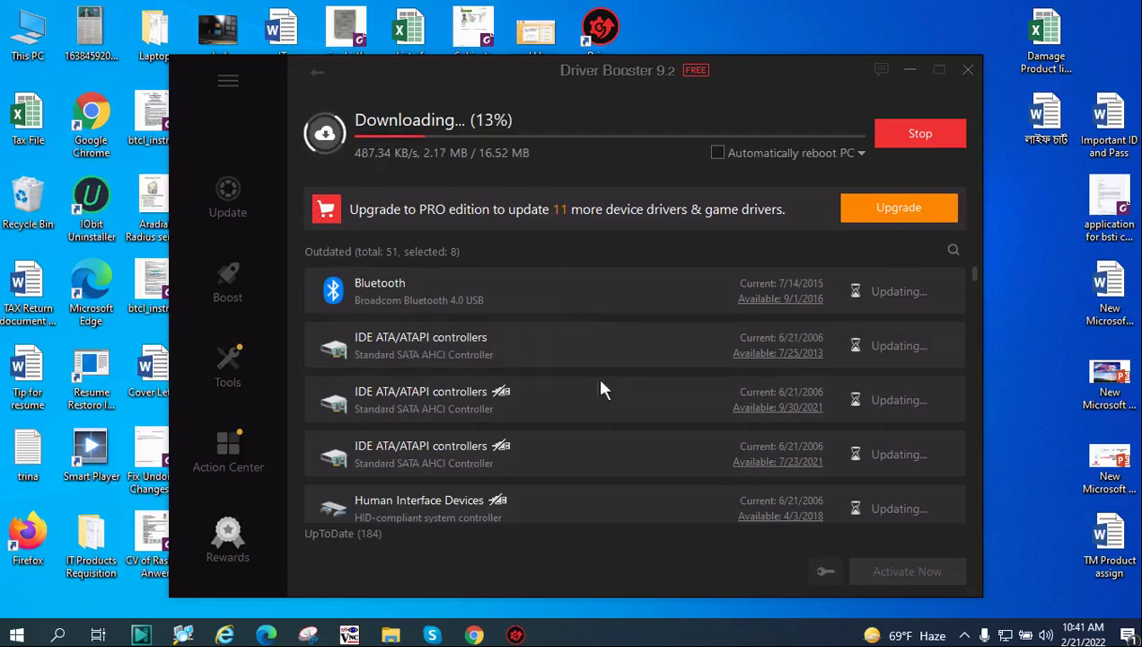
{"action": "scroll", "coordinate": [580, 421], "scroll_direction": "down", "scroll_amount": 5}
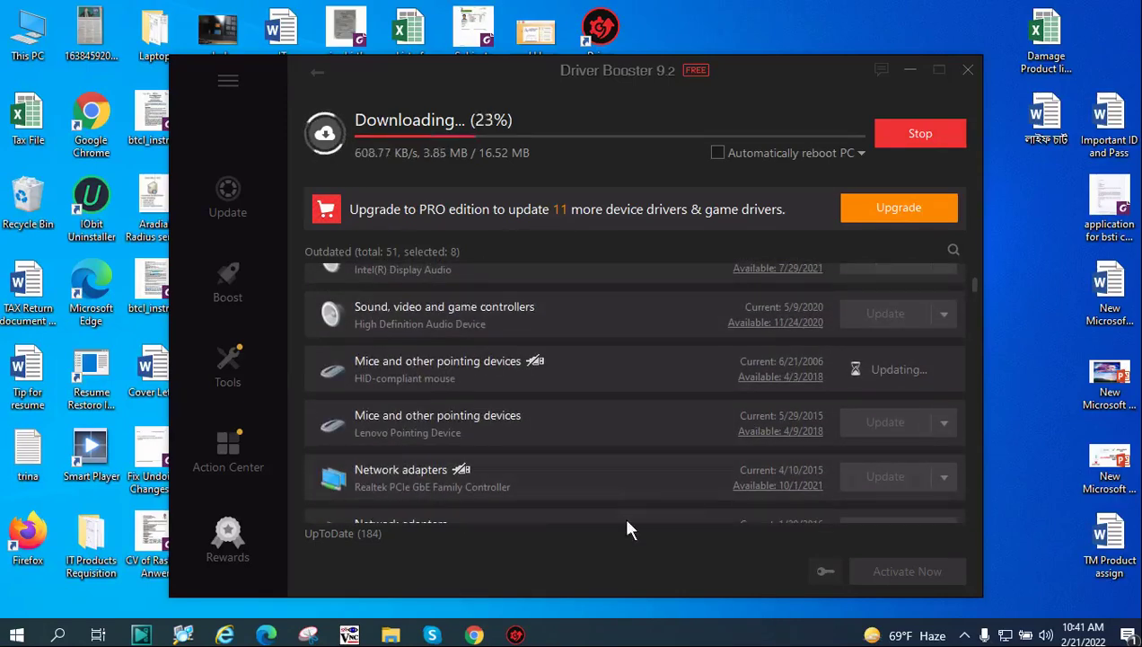
- Open Computer Management for This PC and show its Device Manager
{"action": "left_click", "coordinate": [391, 635]}
{"action": "left_click", "coordinate": [393, 635]}
{"action": "right_click", "coordinate": [32, 30]}
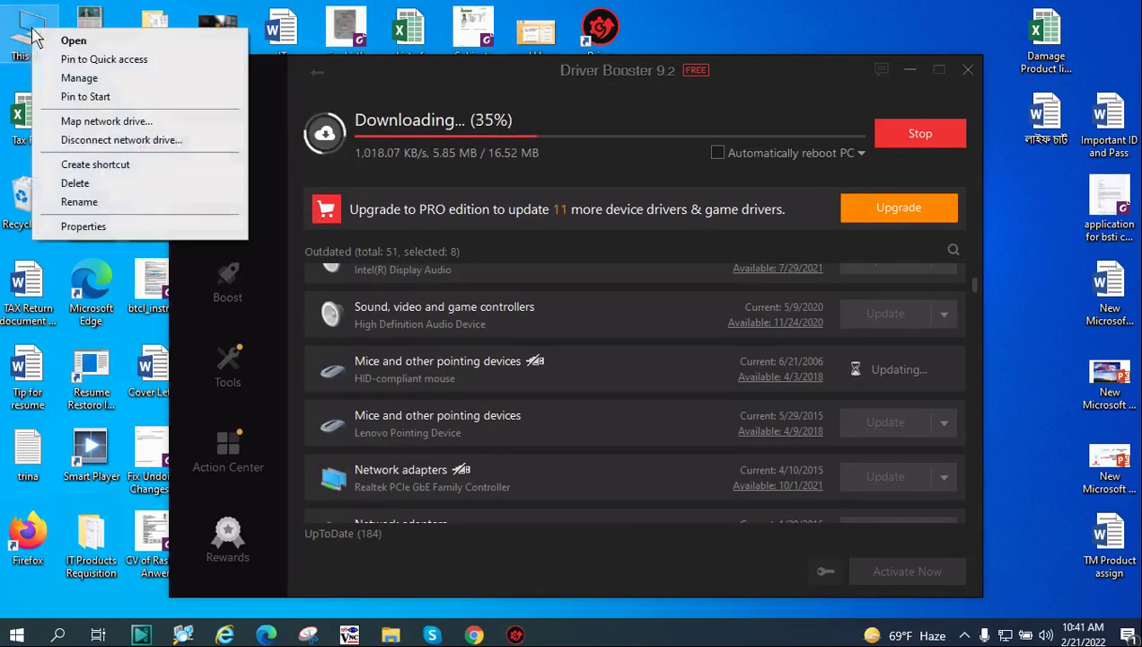
{"action": "left_click", "coordinate": [80, 78]}
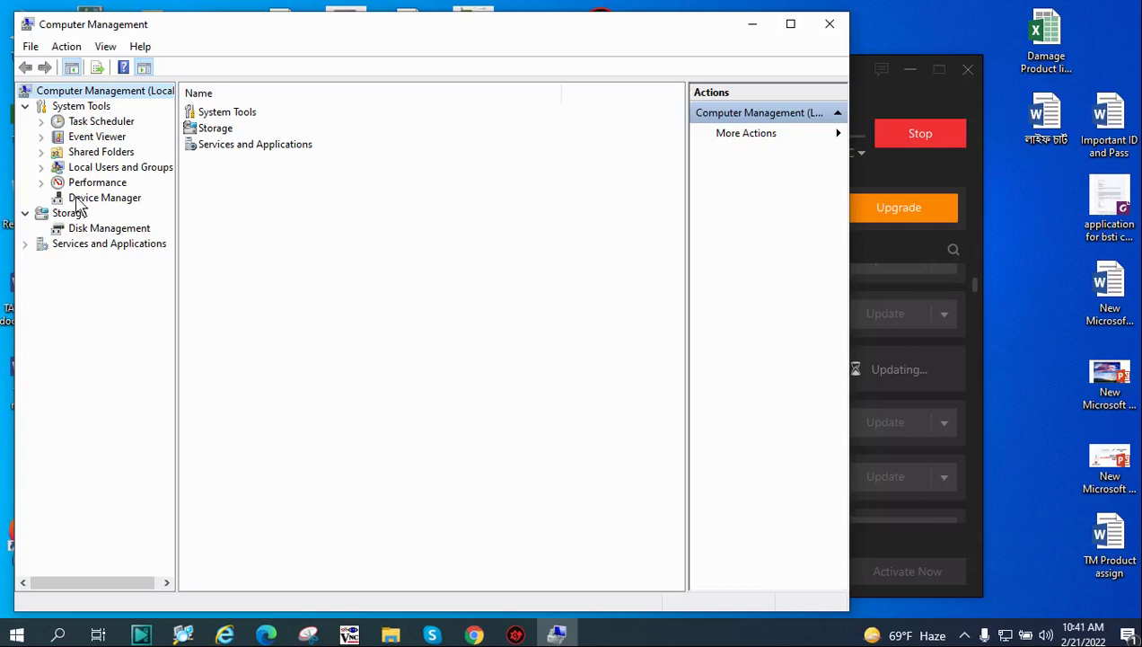
{"action": "left_click", "coordinate": [79, 199]}
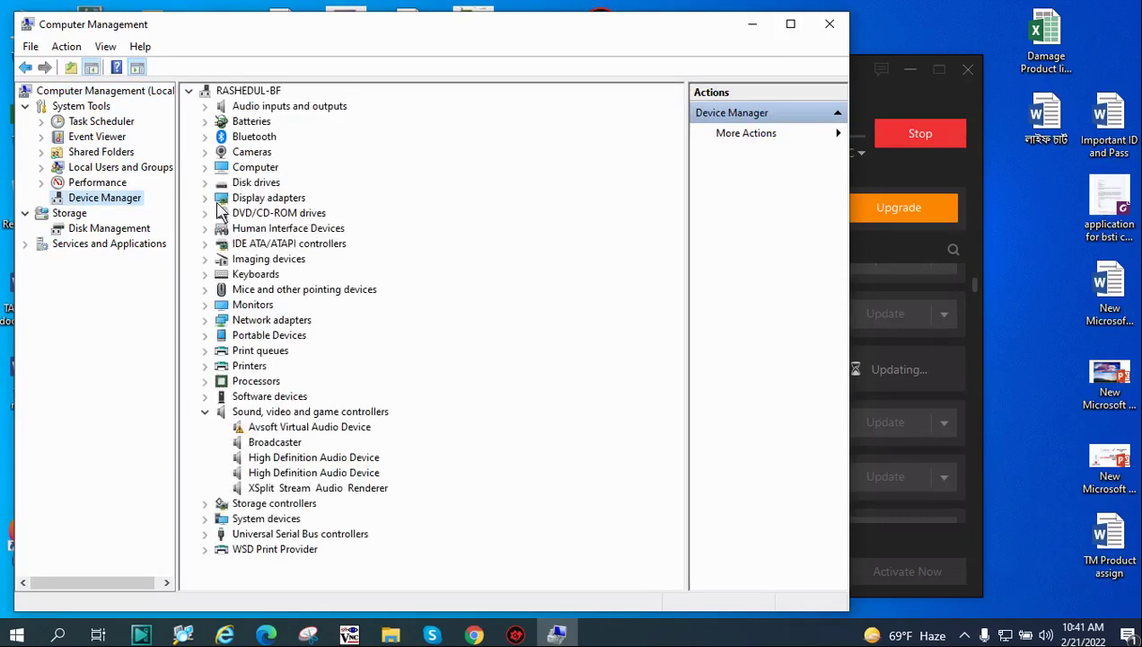
- Check the device categories, including Display adapters, collapse Sound, video and game controllers, and minimize Computer Management
{"action": "left_click", "coordinate": [206, 199]}
{"action": "left_click", "coordinate": [205, 198]}
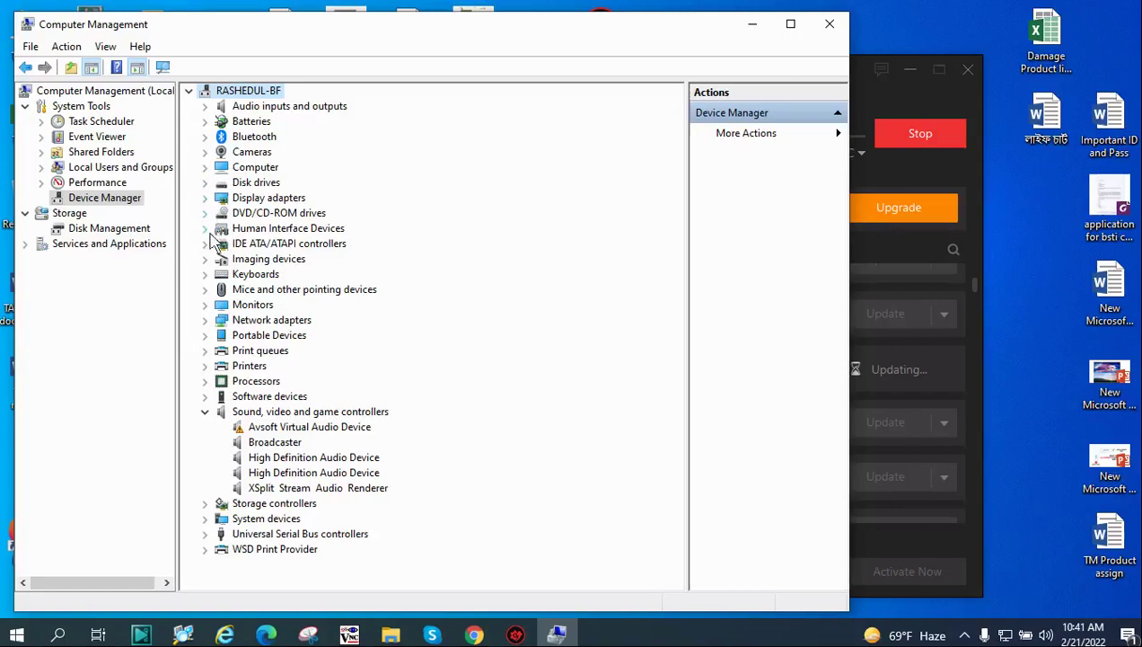
{"action": "left_click", "coordinate": [204, 412]}
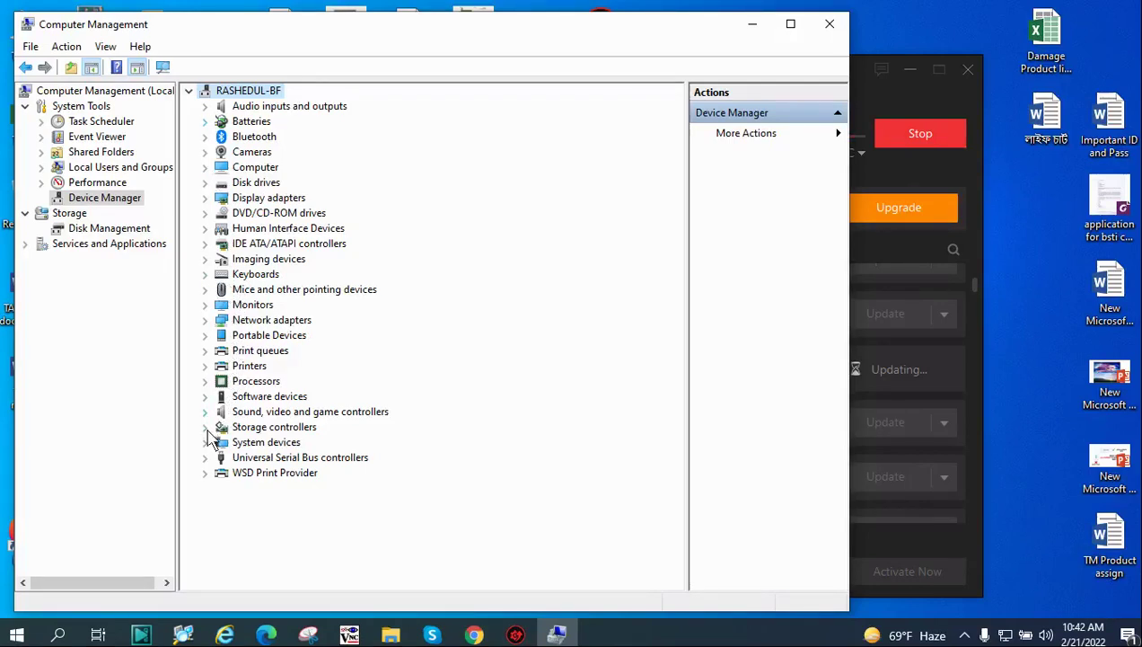
{"action": "left_click_drag", "start_coordinate": [802, 34], "coordinate": [802, 69]}
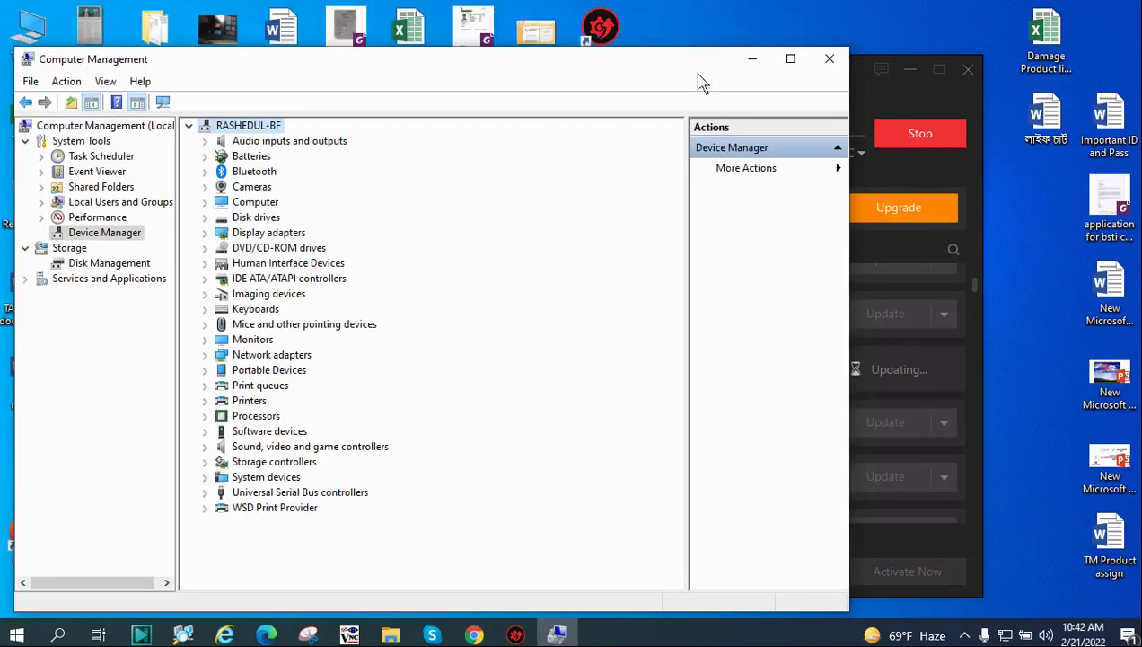
{"action": "left_click", "coordinate": [750, 61]}
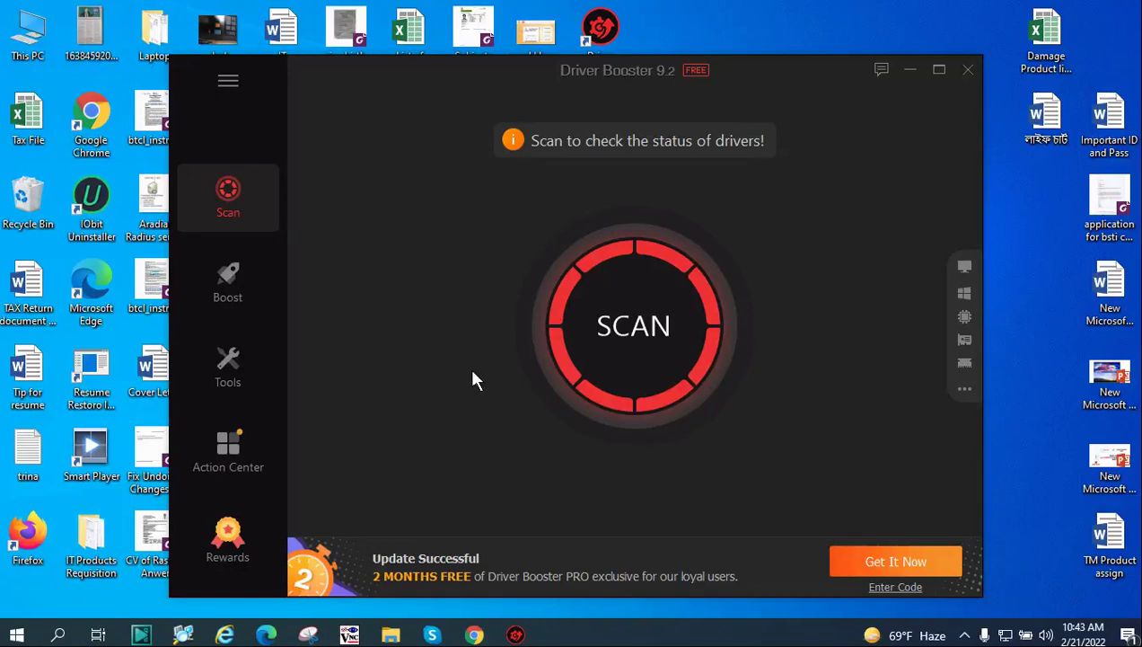
- Look through the Boost, Tools, Action Center and main menu options of Driver Booster, cancelling the prompt to run driver_booster_setup.exe
{"action": "left_click", "coordinate": [225, 286]}
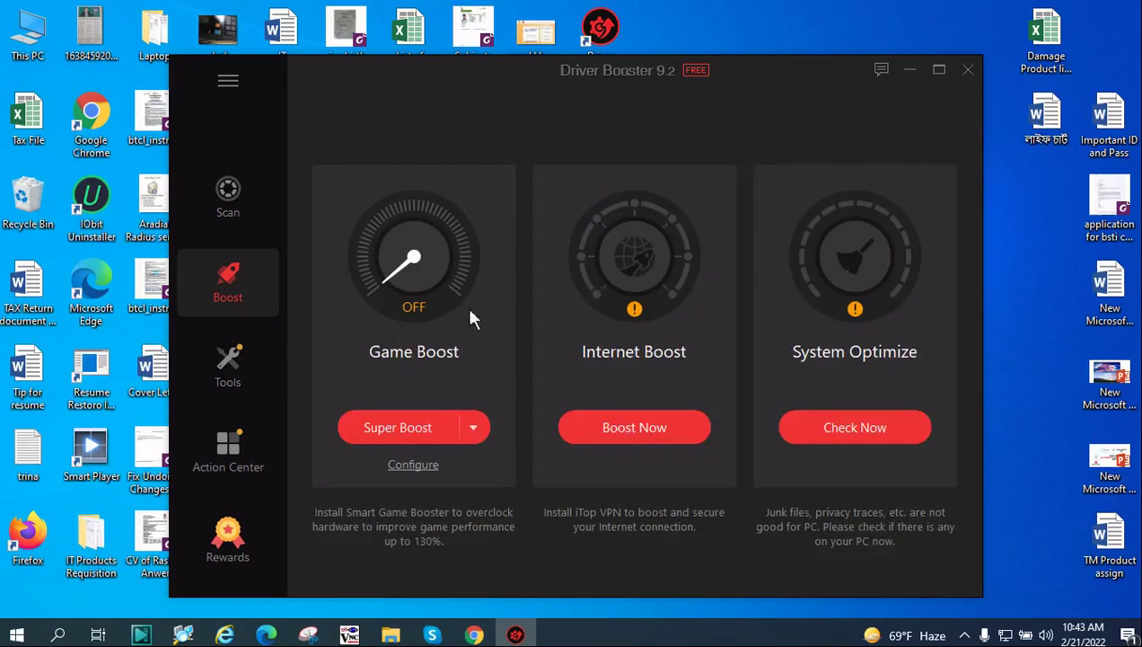
{"action": "left_click", "coordinate": [236, 368]}
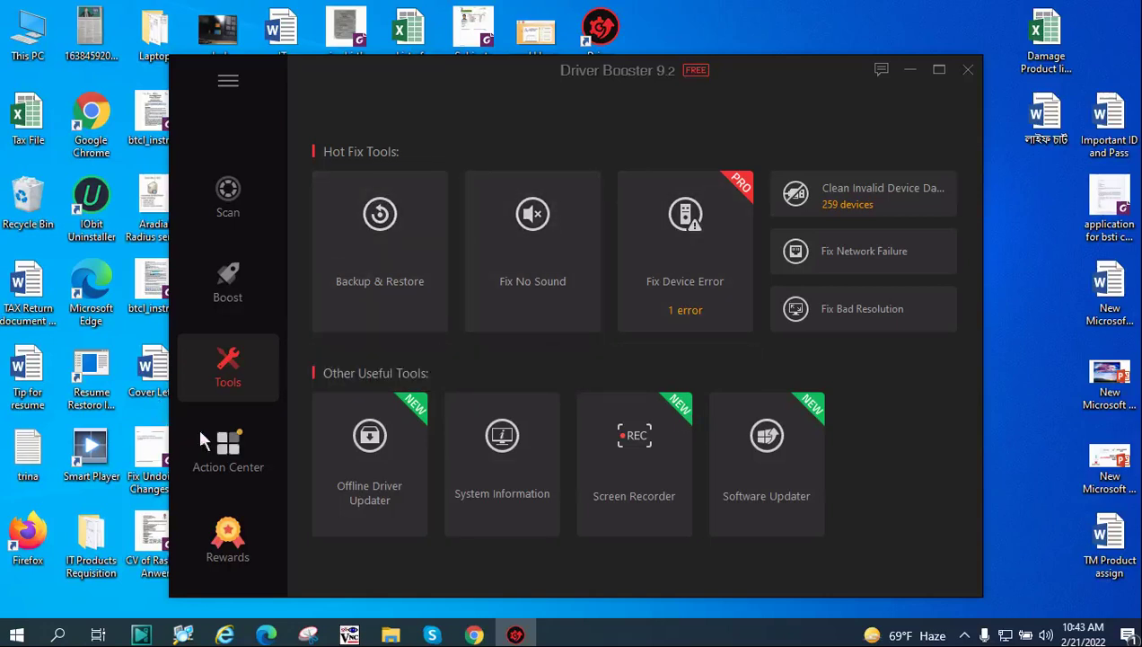
{"action": "left_click", "coordinate": [272, 463]}
{"action": "scroll", "coordinate": [709, 444], "scroll_direction": "down", "scroll_amount": 2}
{"action": "scroll", "coordinate": [678, 456], "scroll_direction": "down", "scroll_amount": 2}
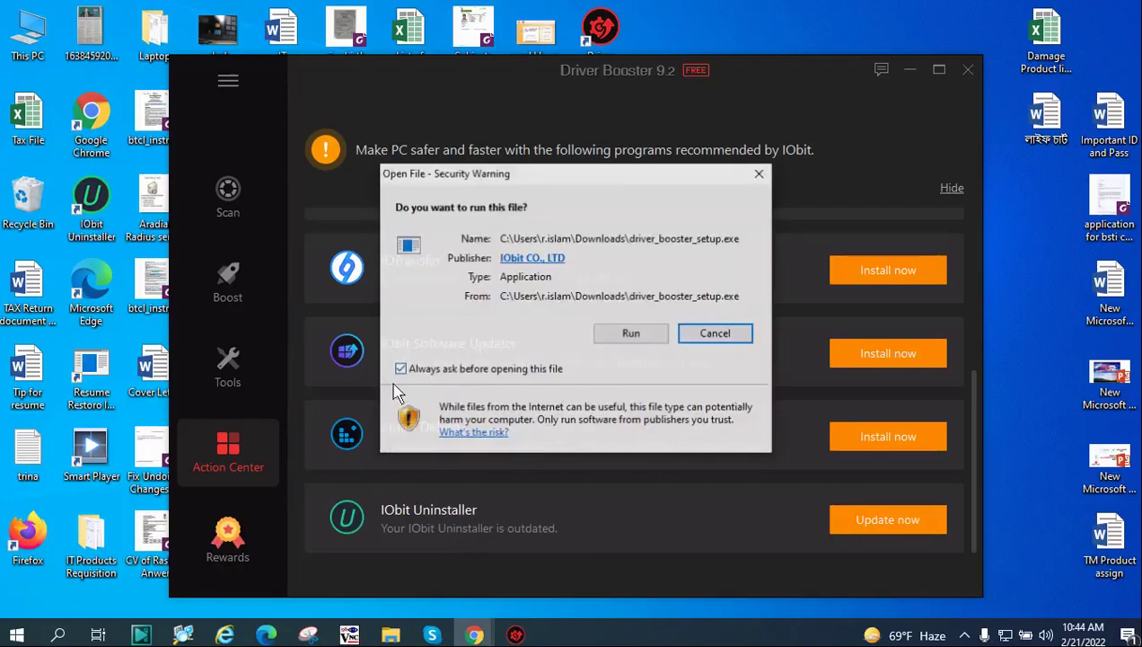
{"action": "left_click", "coordinate": [716, 334]}
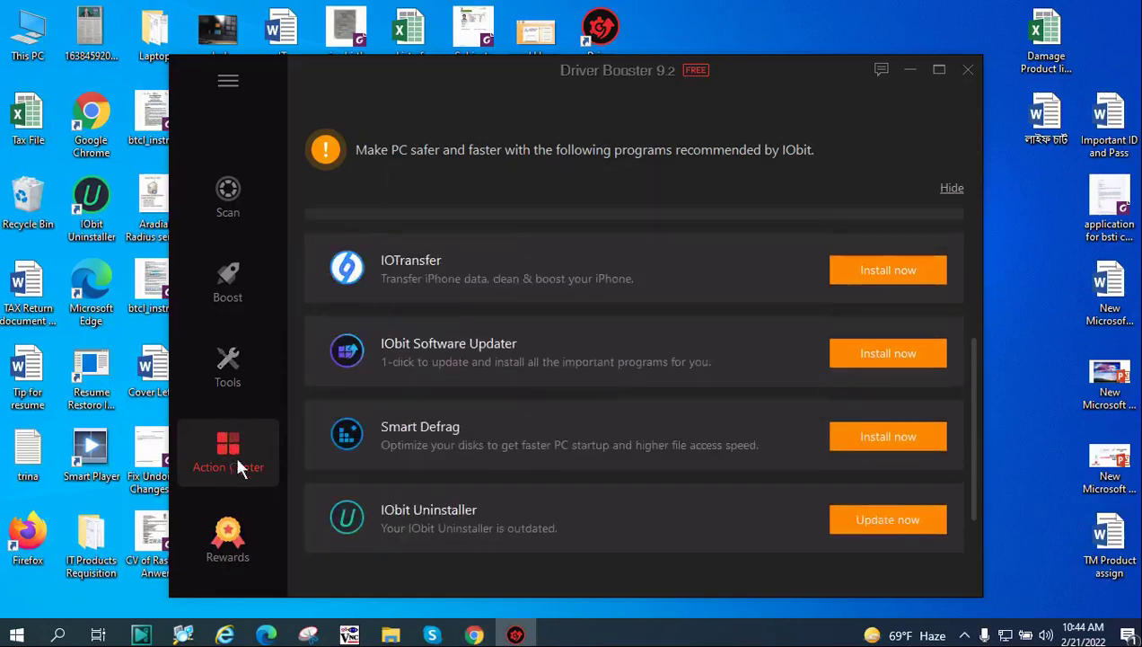
{"action": "left_click", "coordinate": [225, 81]}
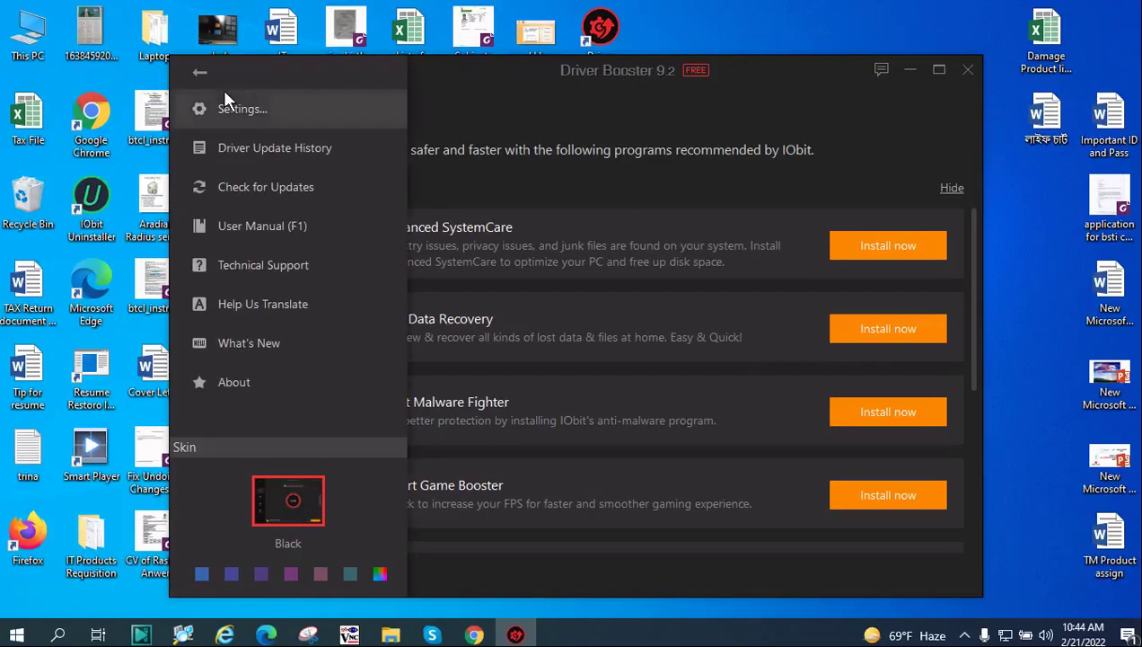
{"action": "left_click", "coordinate": [201, 72]}
- Close Driver Booster and refresh the desktop
{"action": "left_click", "coordinate": [964, 70]}
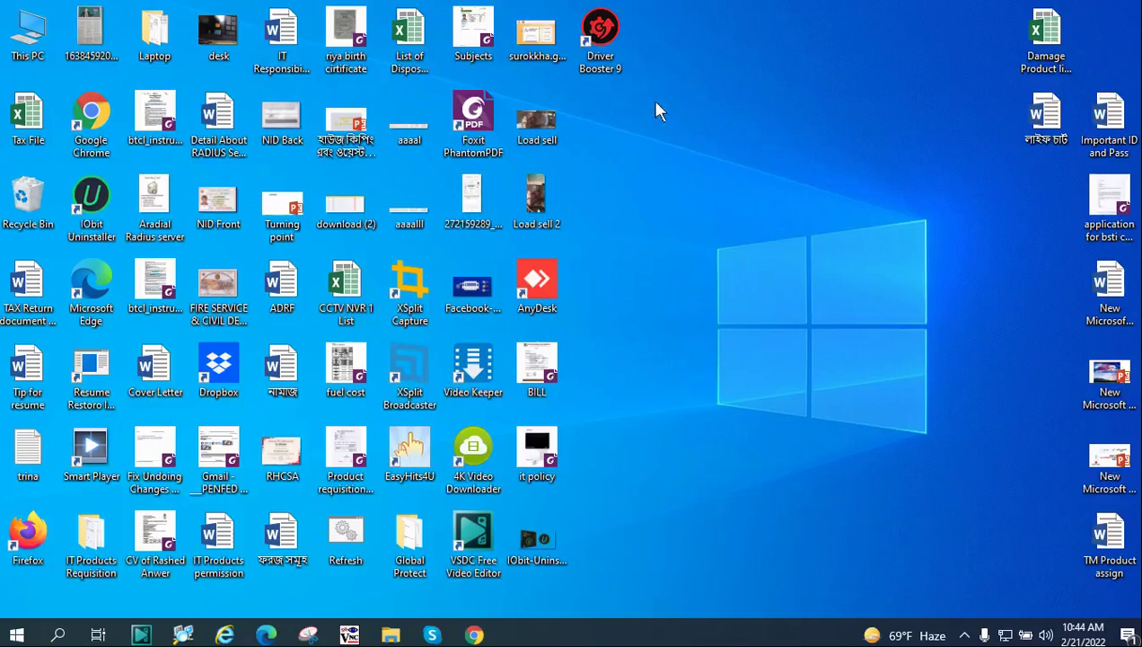
{"action": "right_click", "coordinate": [759, 64]}
{"action": "left_click", "coordinate": [787, 110]}
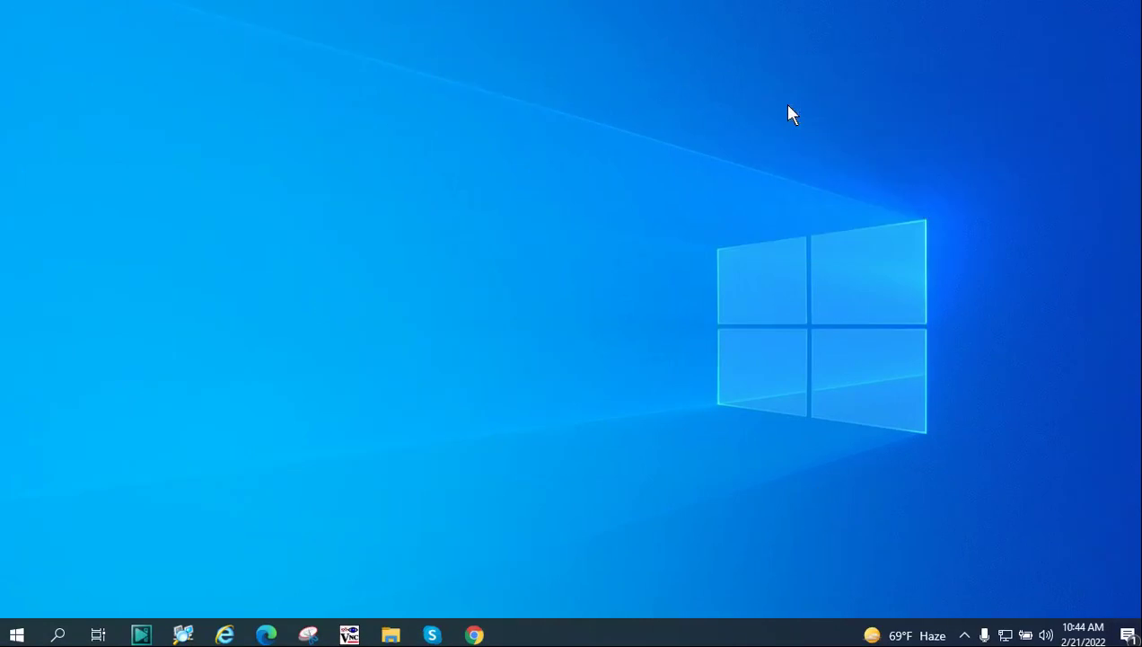